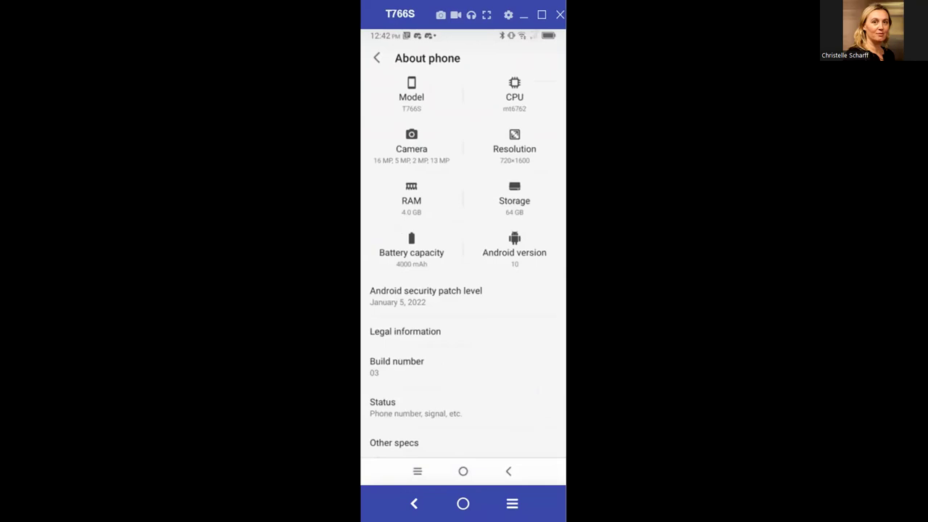
- Tap the phone's Build number entry repeatedly for developer mode and advance the presentation to the Téléphone Android slide
click(397, 366)
click(397, 367)
key(alt+Tab)
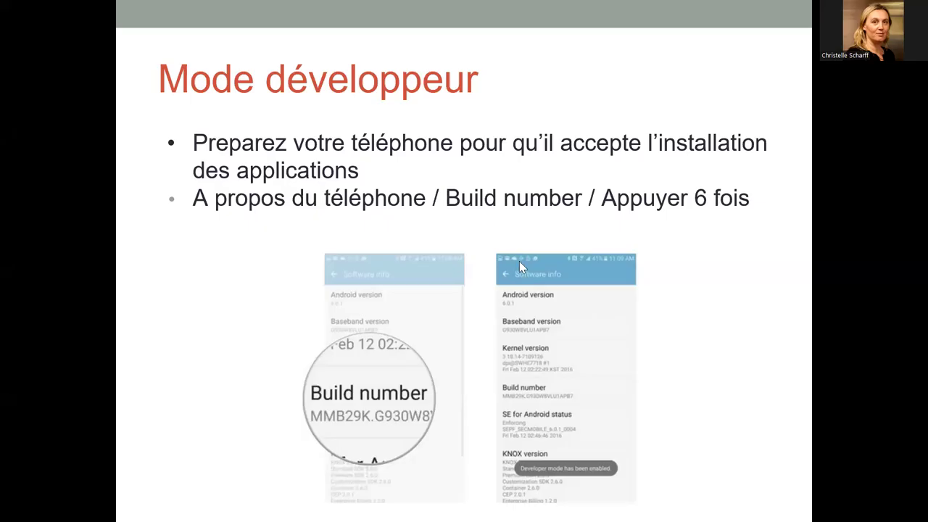
key(Right)
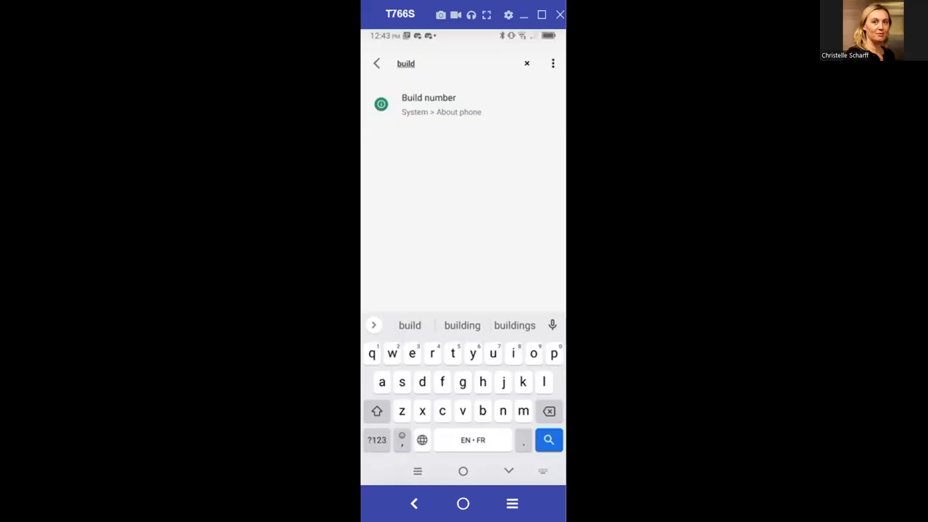
- Search the phone settings for "unknow" and review the apps listed under Install unknown apps
key(BackSpace)
key(BackSpace)
key(BackSpace)
key(BackSpace)
key(BackSpace)
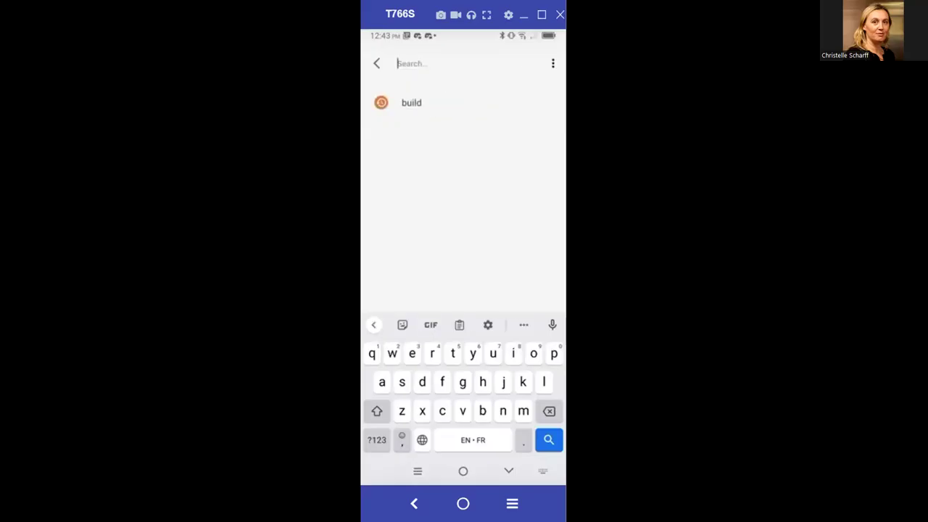
text(unknow)
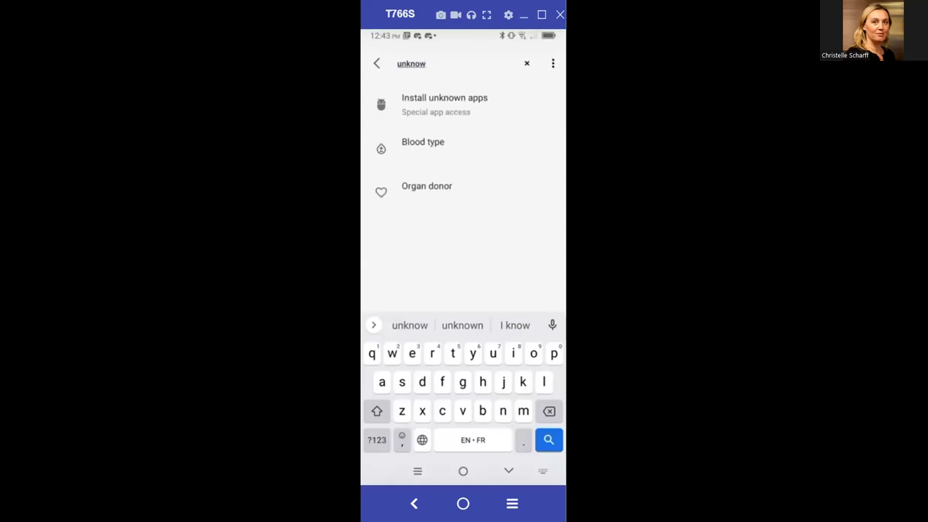
click(445, 104)
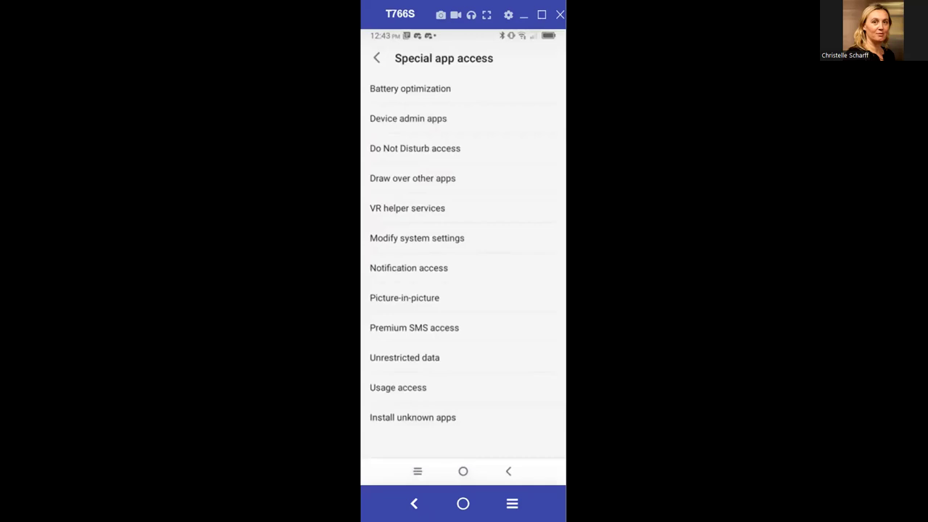
click(412, 417)
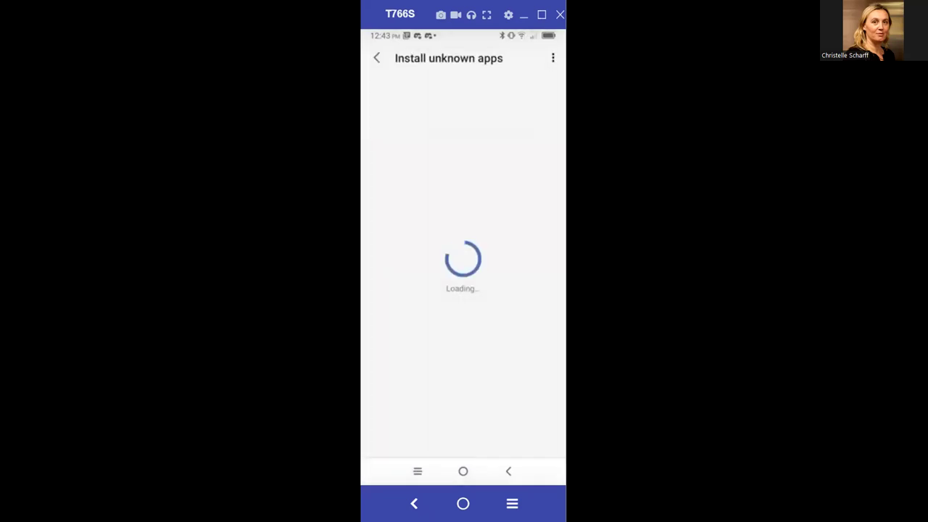
scroll(463, 268, down, 3)
scroll(463, 269, up, 3)
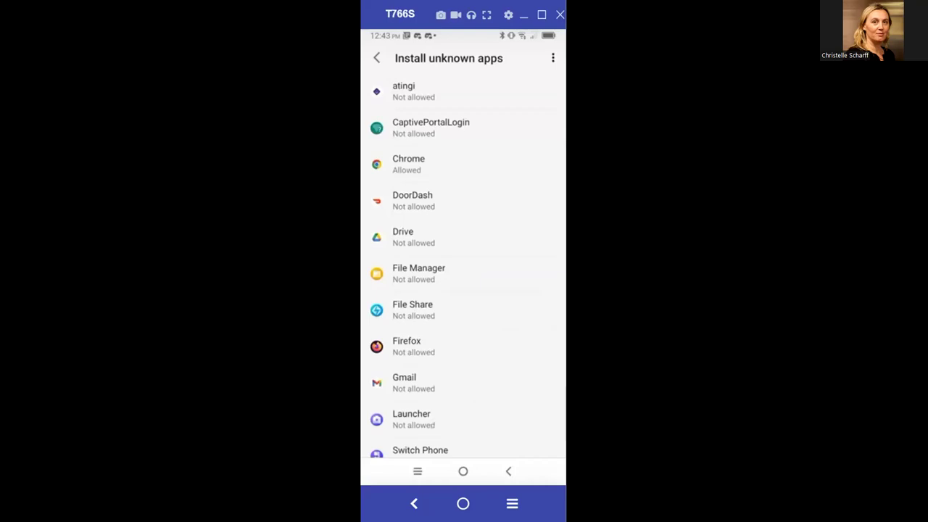
- Switch to MIT App Inventor and build the Test2026 project as an Android App (.apk)
key(alt+Tab)
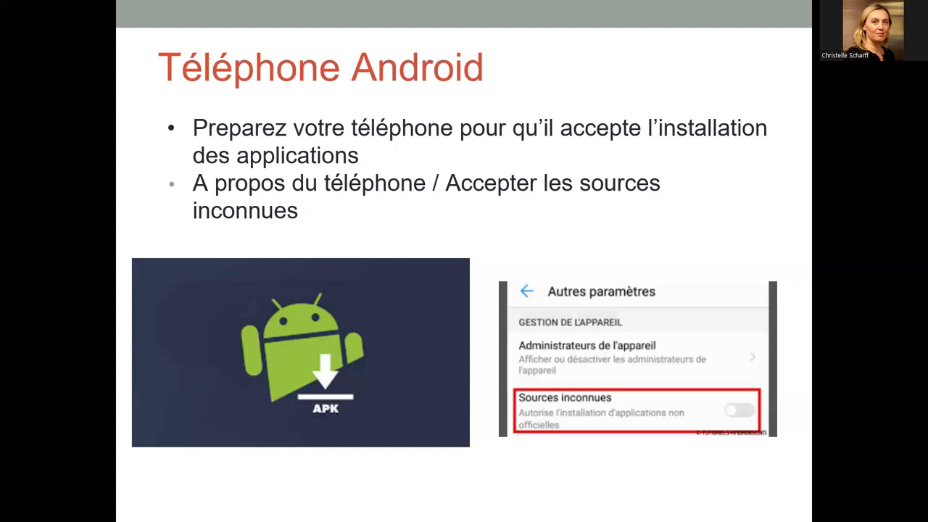
key(alt+Tab)
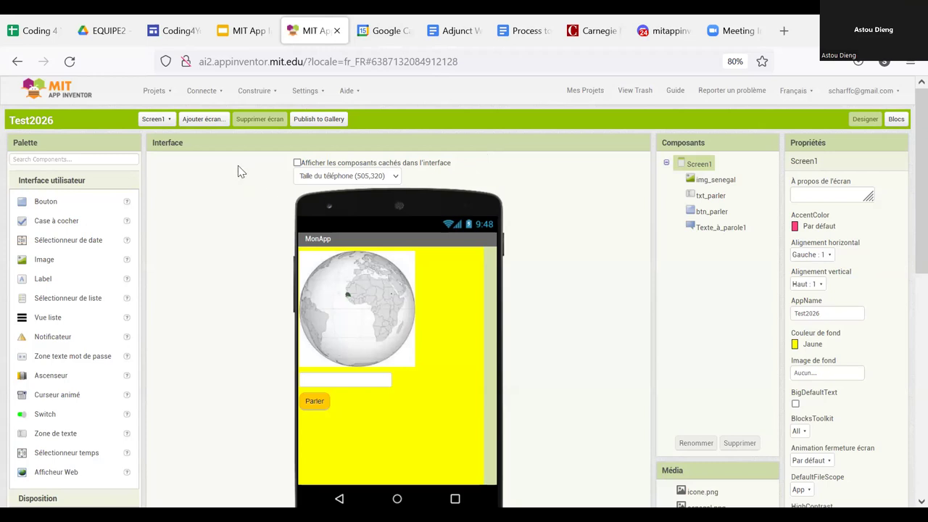
click(266, 99)
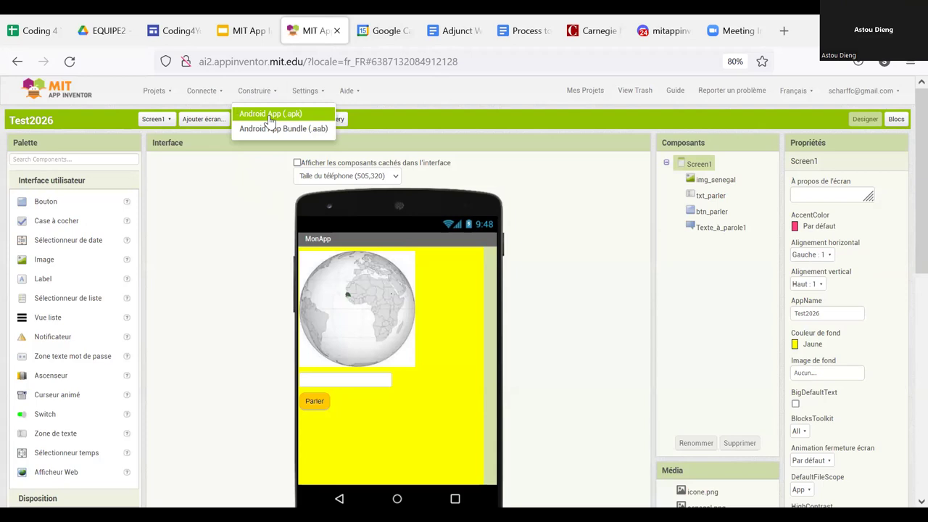
click(269, 118)
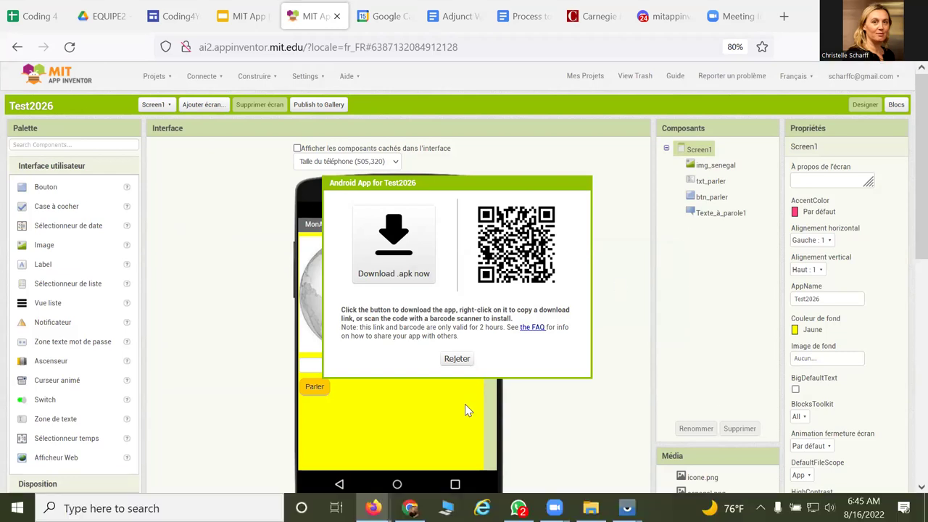
- Bring up the mirrored T766S phone in Vysor and move its window clear of the QR code
mouse_move(627, 508)
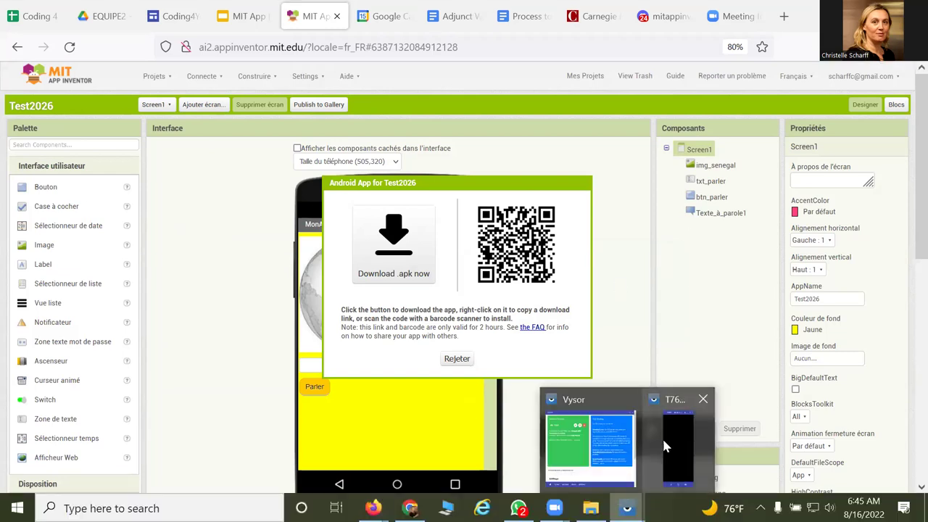
click(662, 464)
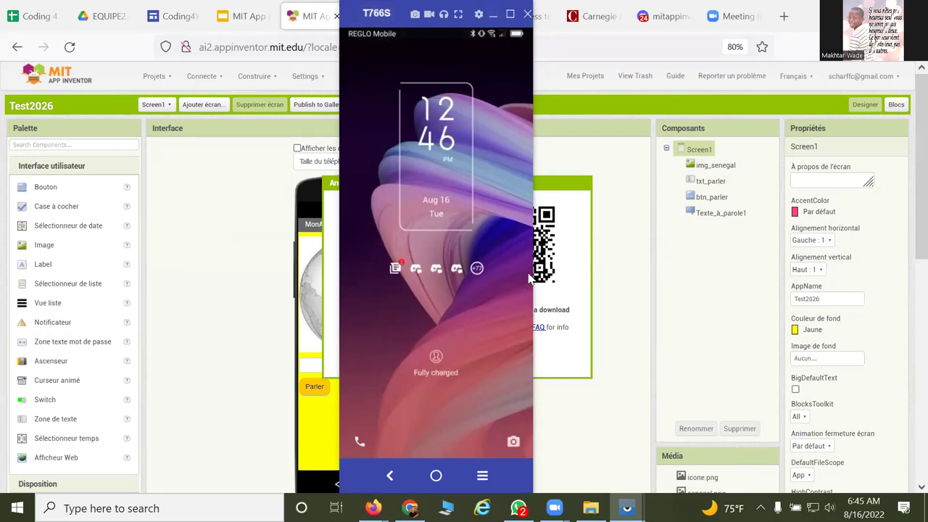
drag(530, 263, 152, 250)
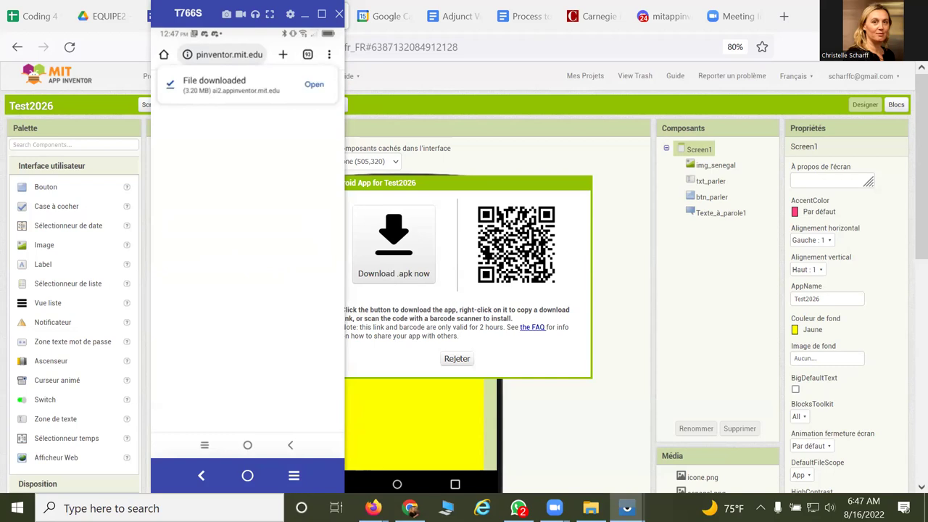
- Open the downloaded APK on the phone and install the Test2026 update
click(314, 84)
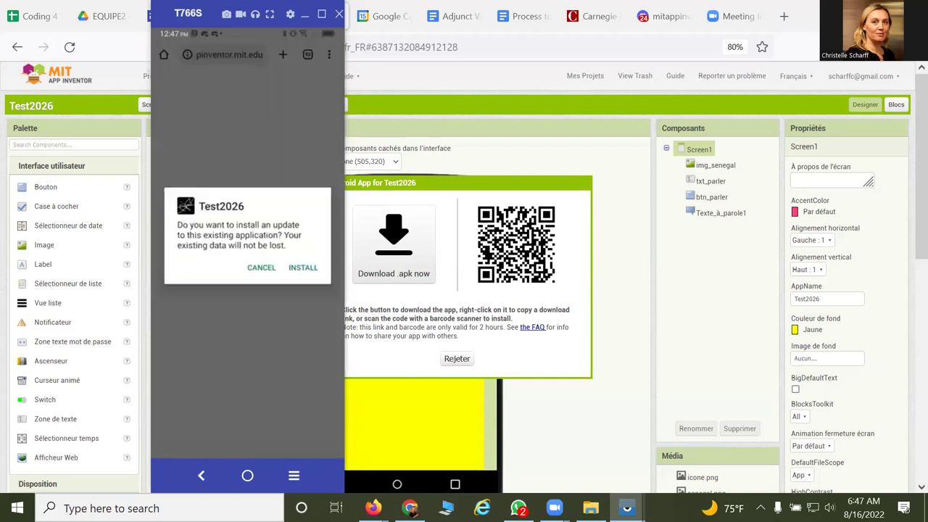
click(303, 267)
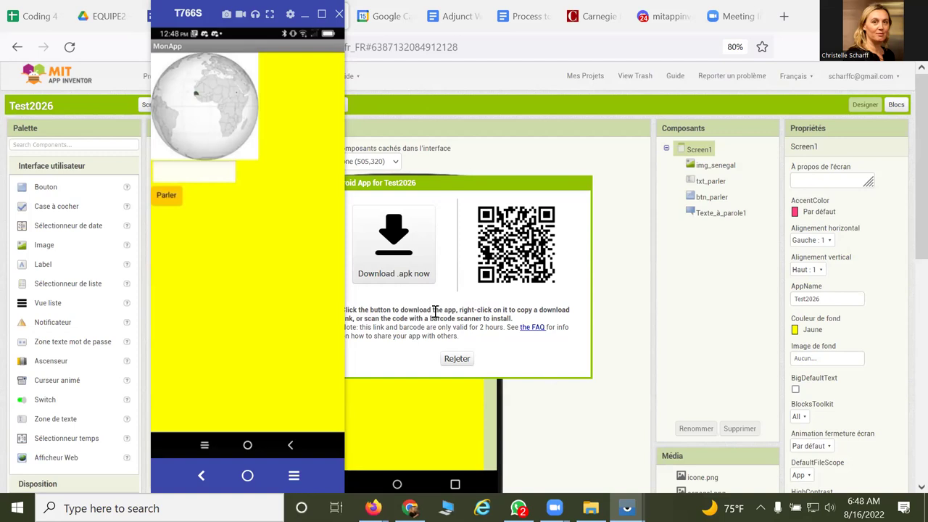
- Download the Test2026 APK to the computer and show the latest messages of the Digital you 2022 group in WhatsApp
click(392, 255)
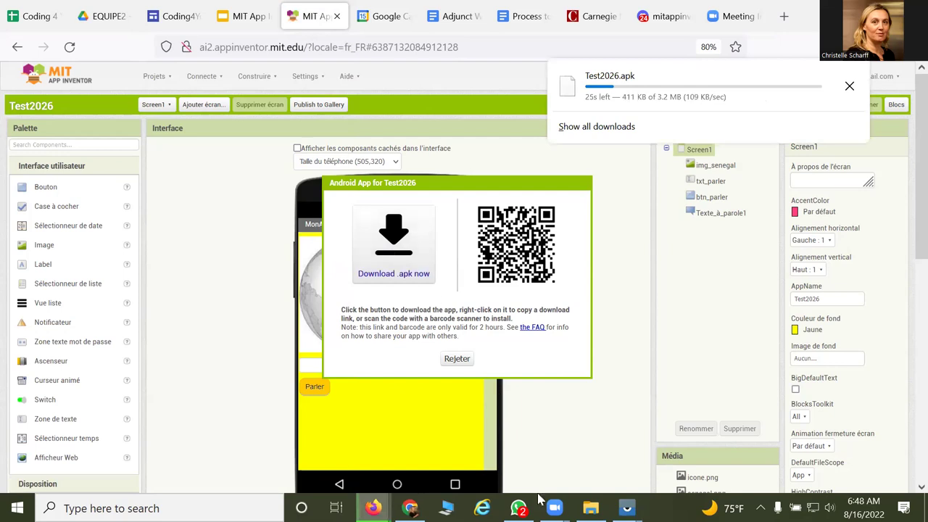
mouse_move(518, 507)
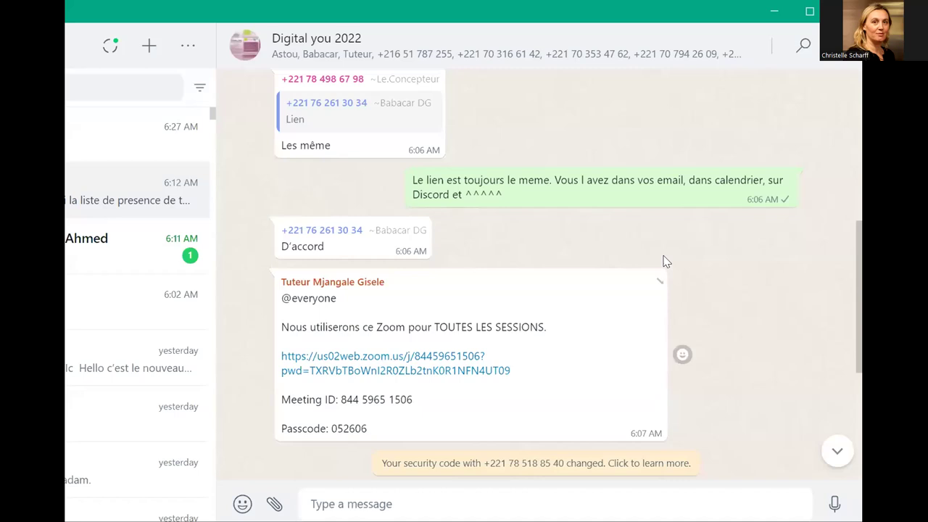
scroll(666, 261, down, 5)
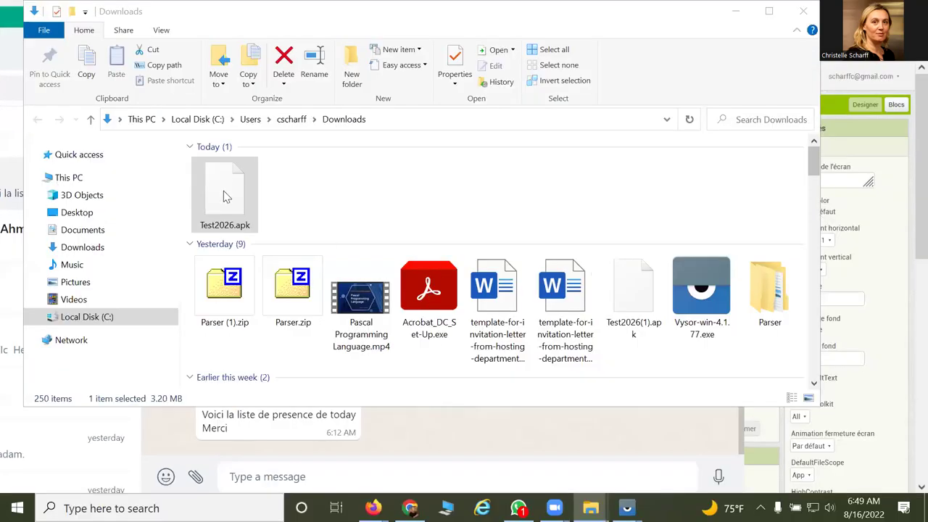
- Send Test2026.apk from the Downloads folder to the Digital you 2022 group chat
drag(224, 196, 347, 245)
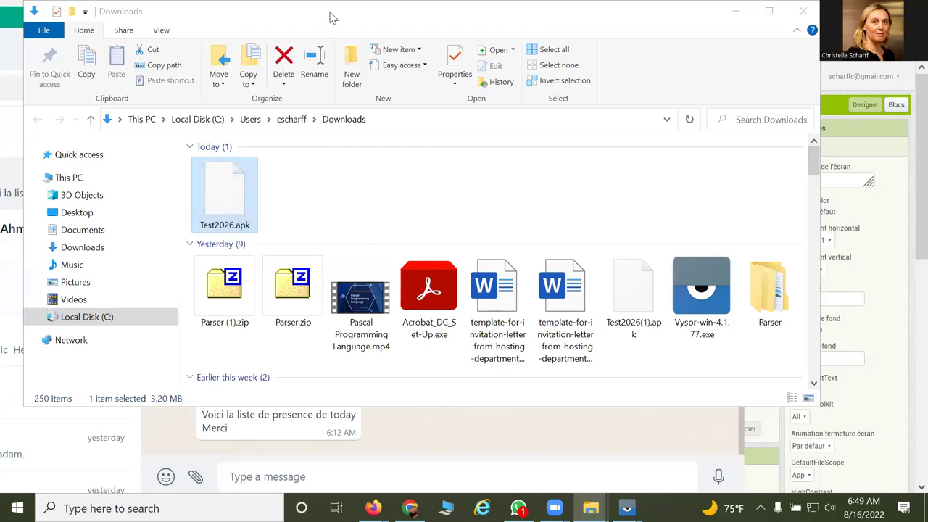
drag(330, 17, 817, 26)
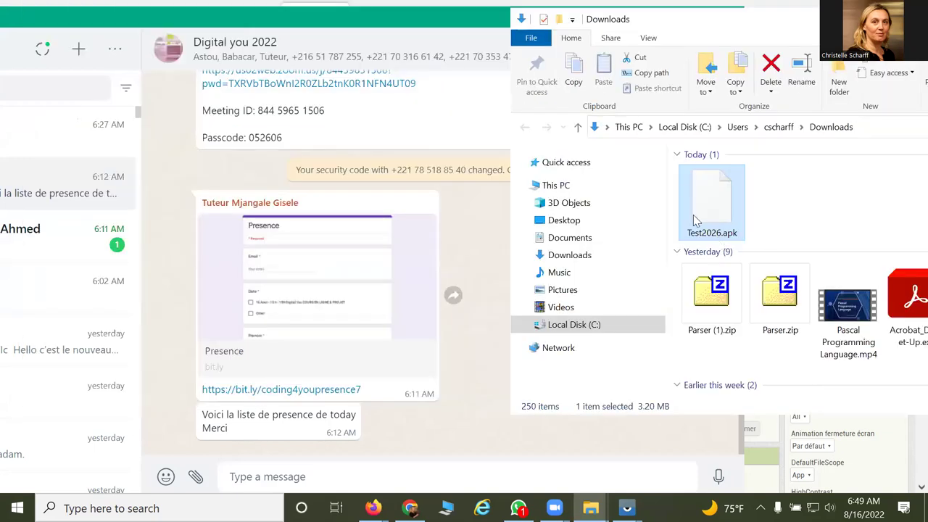
drag(298, 258, 289, 302)
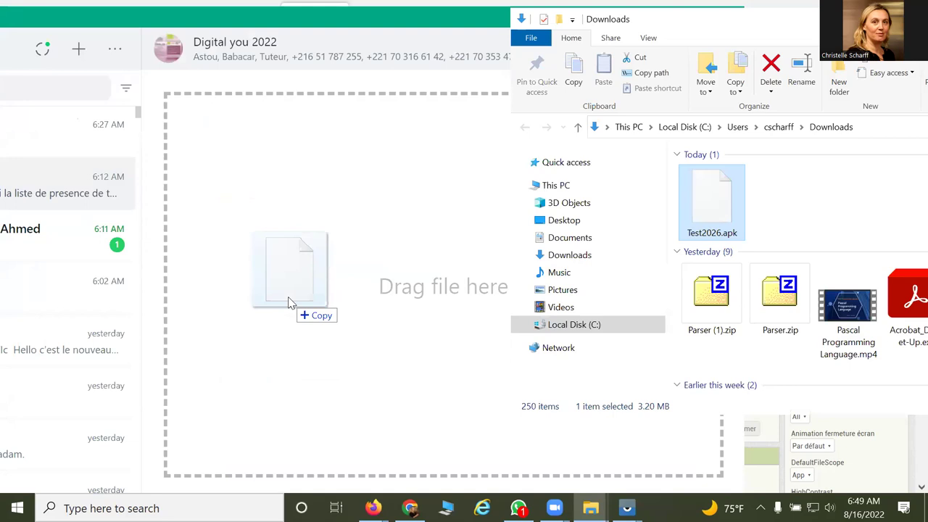
drag(289, 303, 288, 302)
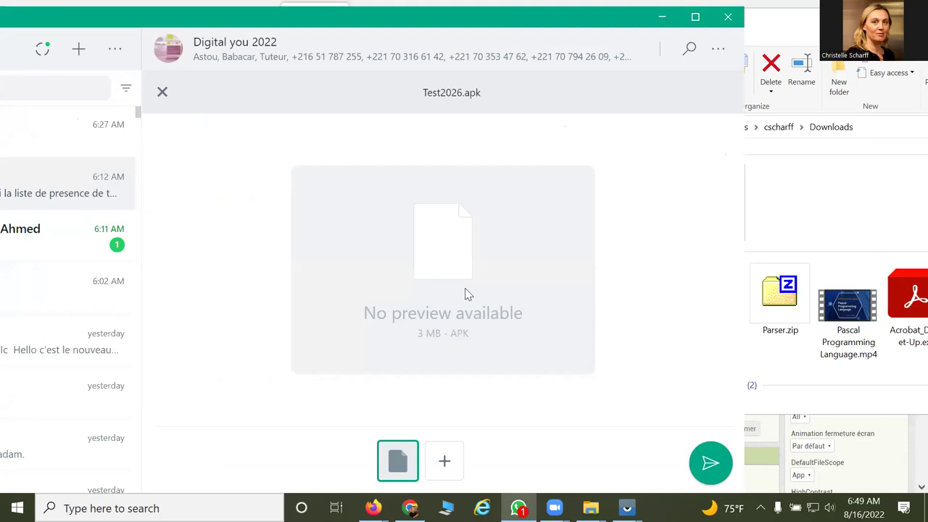
click(710, 463)
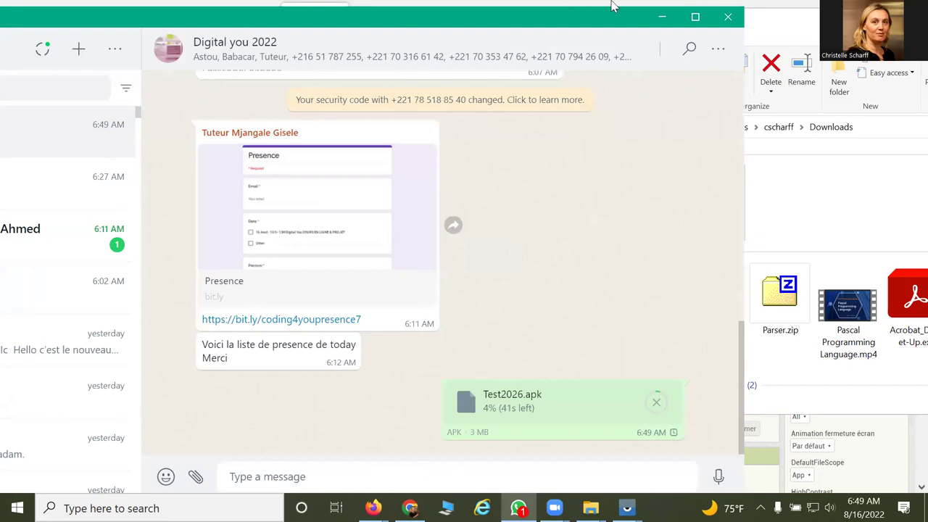
- Switch to Discord in Firefox and post Test2026.apk from the Downloads folder in the mitappinventor channel
mouse_move(374, 508)
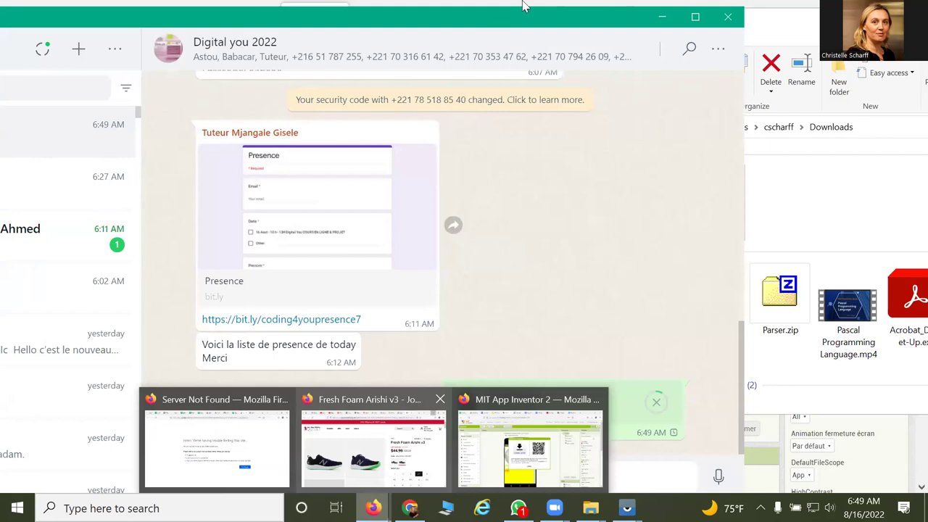
click(534, 453)
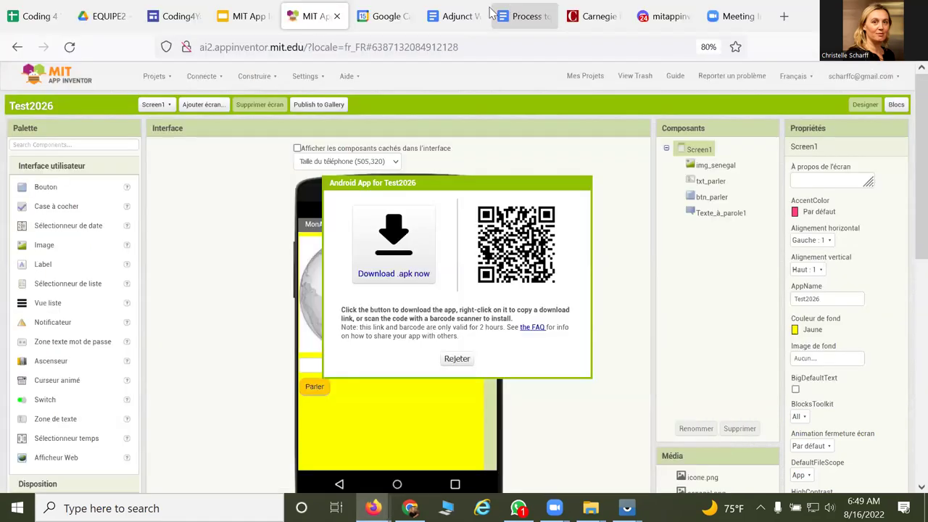
click(660, 17)
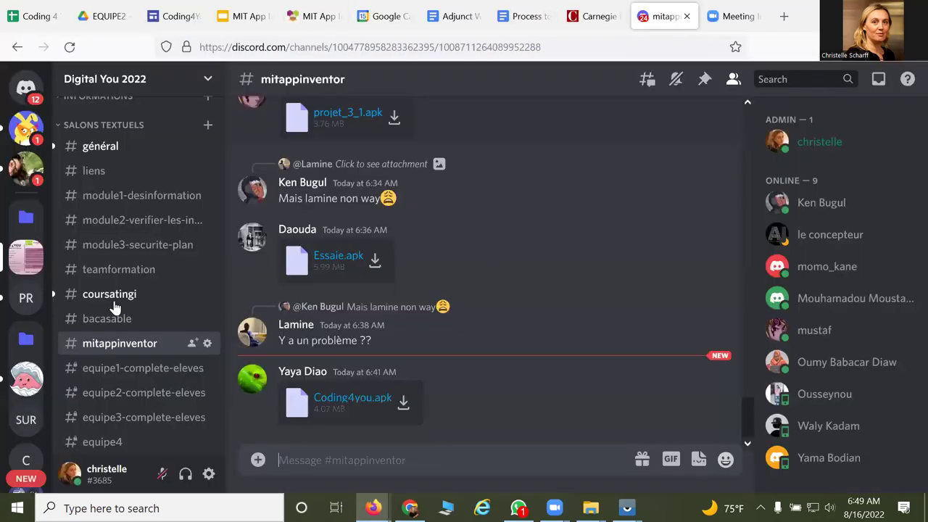
scroll(120, 377, up, 1)
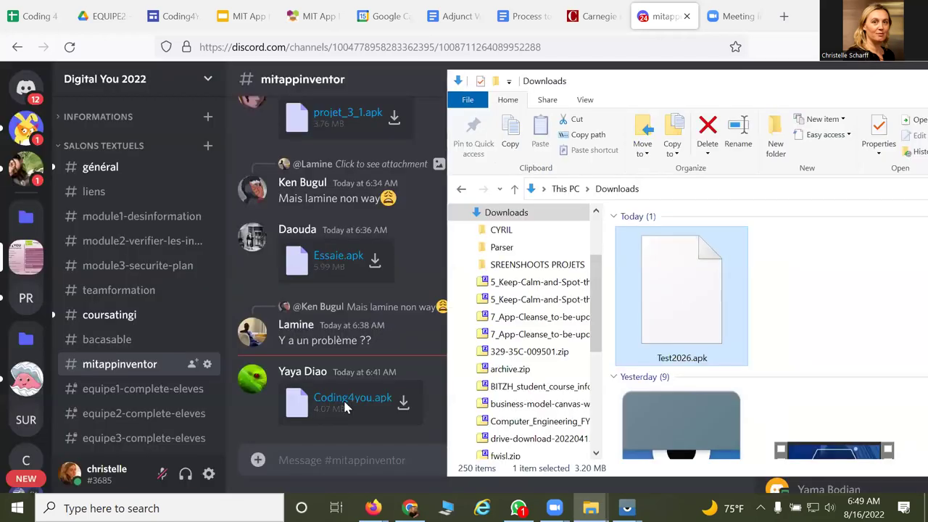
drag(356, 436, 355, 435)
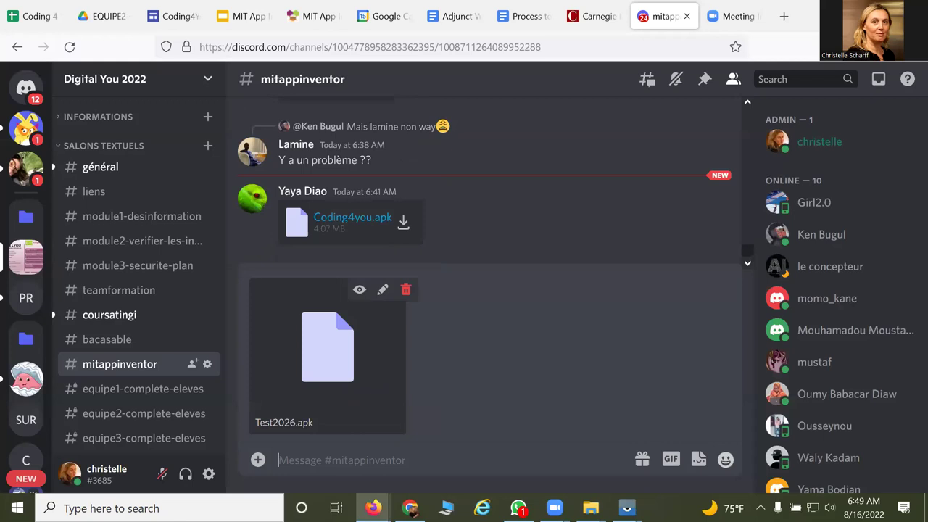
key(Return)
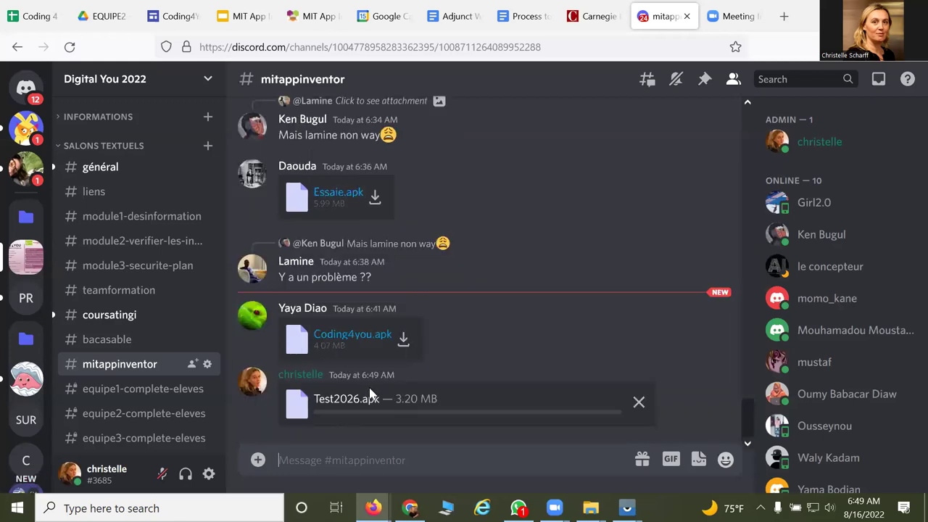
click(308, 334)
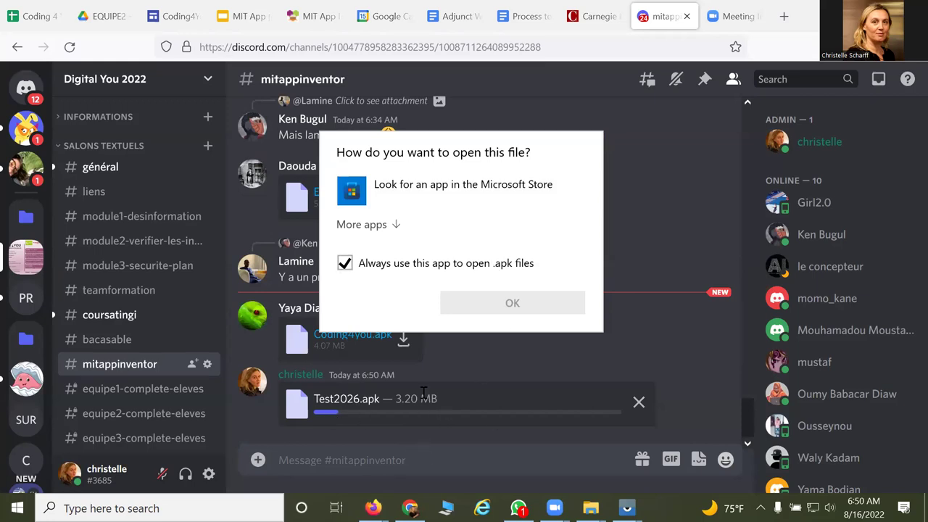
click(425, 417)
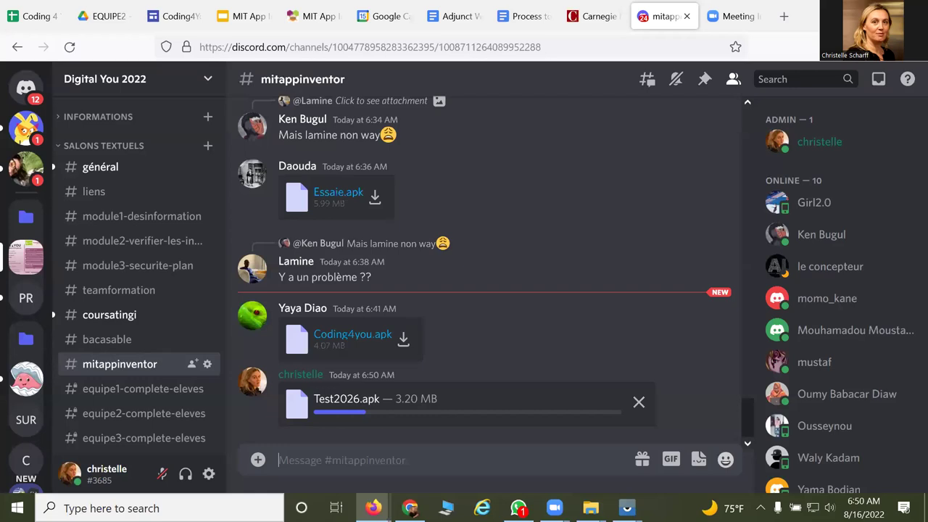
- Close the Downloads folder window and switch to the MIT App Inventor presentation in Google Slides
key(alt+Tab)
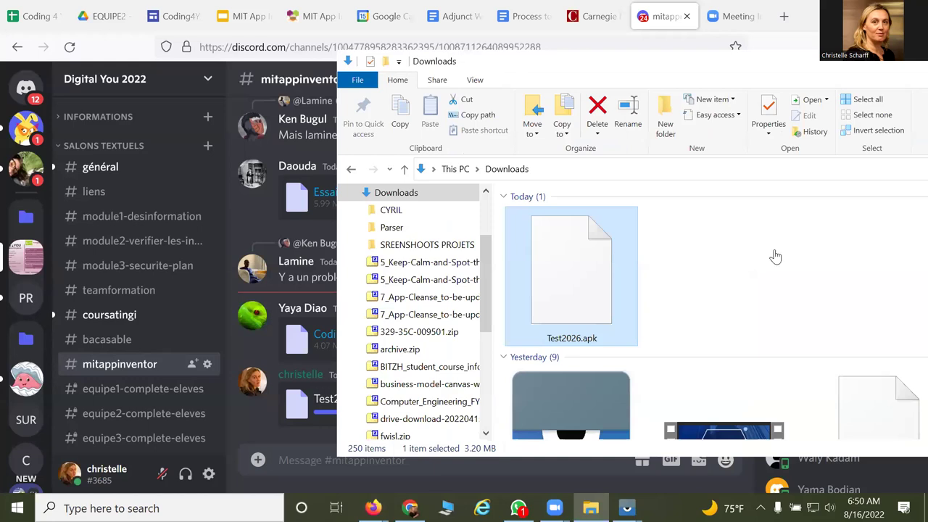
key(alt+Tab)
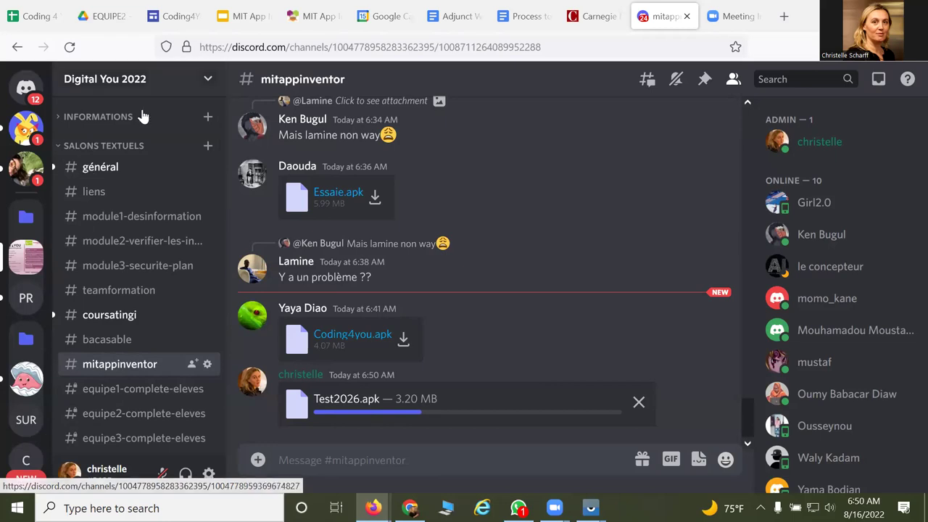
click(249, 21)
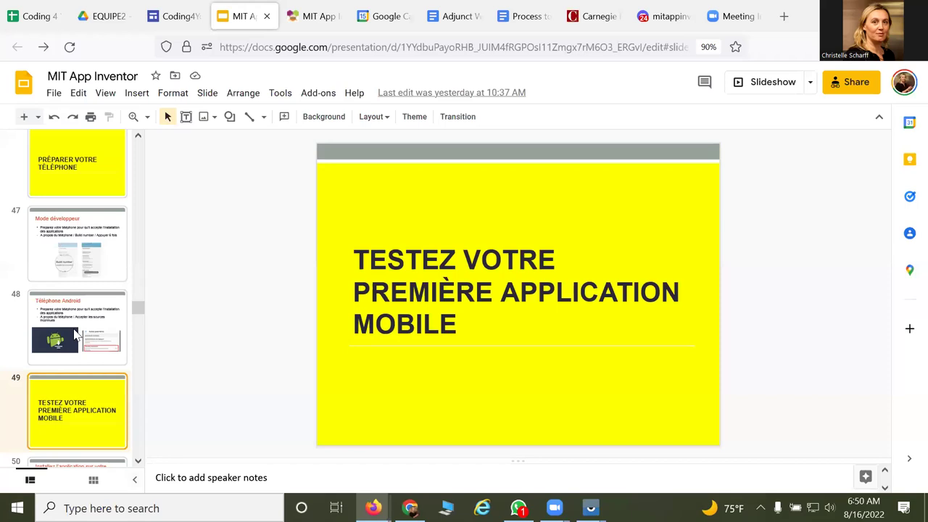
- Go through the slides from the first app test section, past the icon and APK slides, to Design / Conception
key(Down)
key(Down)
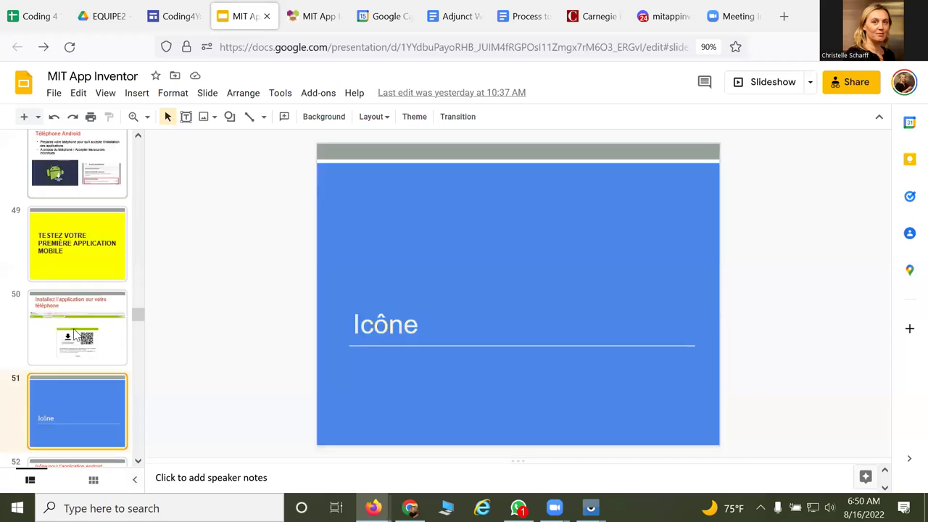
key(Down)
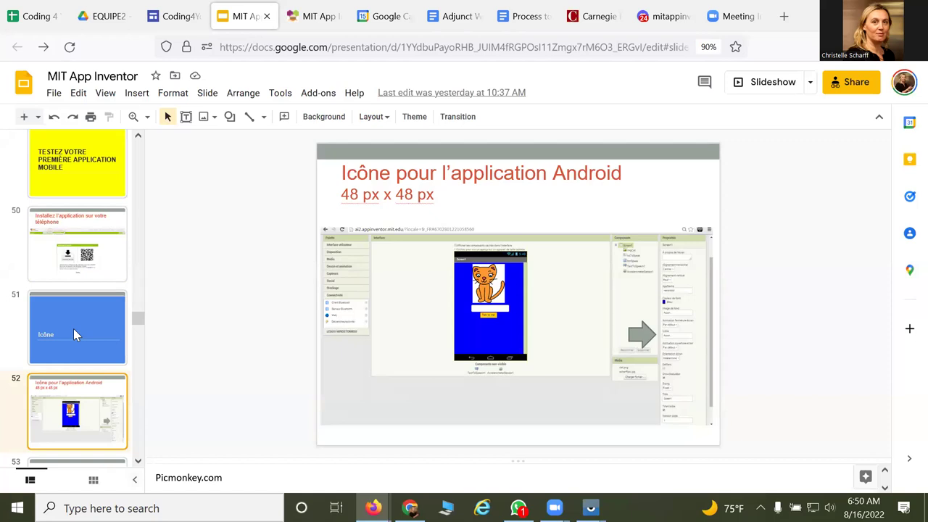
key(Down)
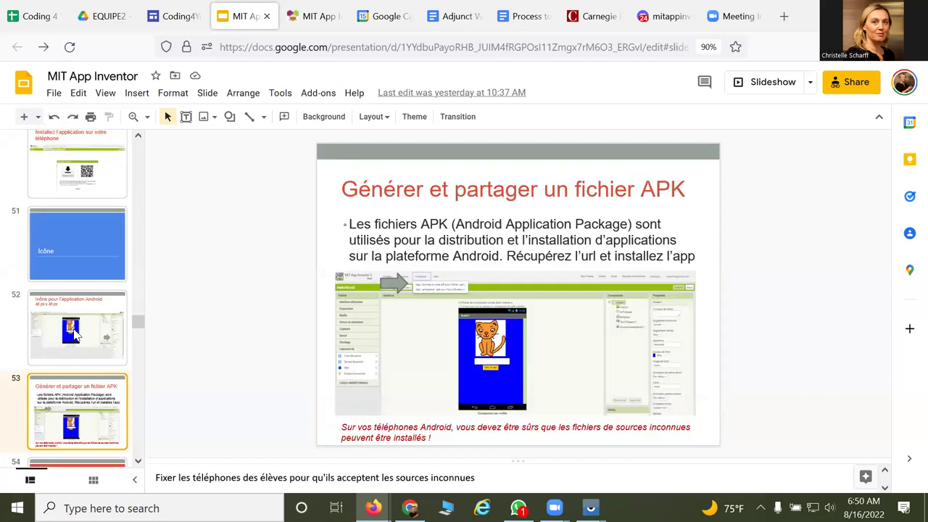
key(Down)
key(Down)
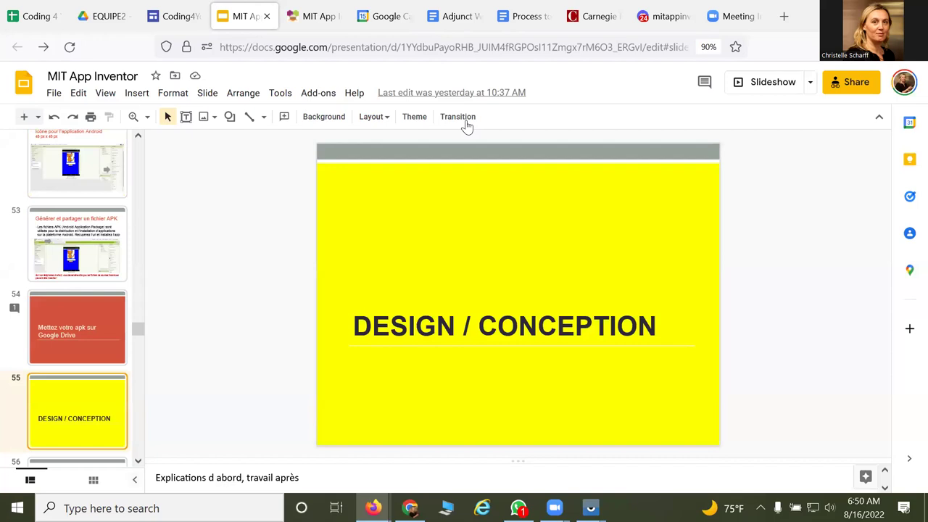
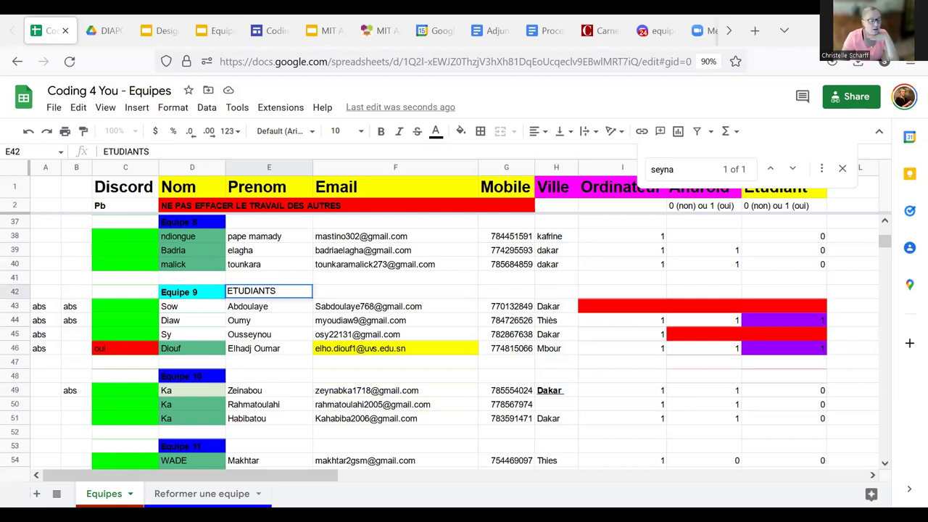
- Commit the ETUDIANTS label beside Equipe 9 in cell E42 and select the e-mail cell in row 44
click(439, 358)
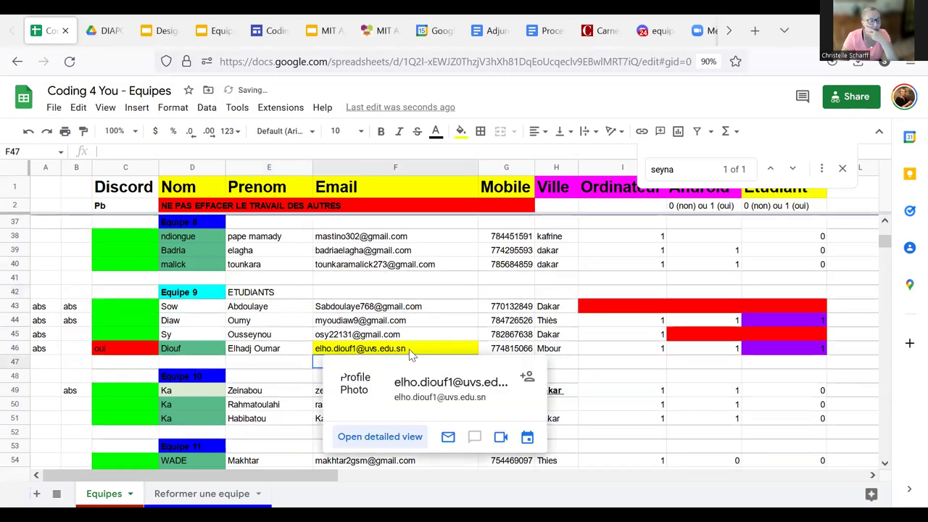
click(317, 323)
- Examine the member lists and absence marks of Equipe 2 through Equipe 23 in the Equipes sheet
scroll(317, 322, up, 5)
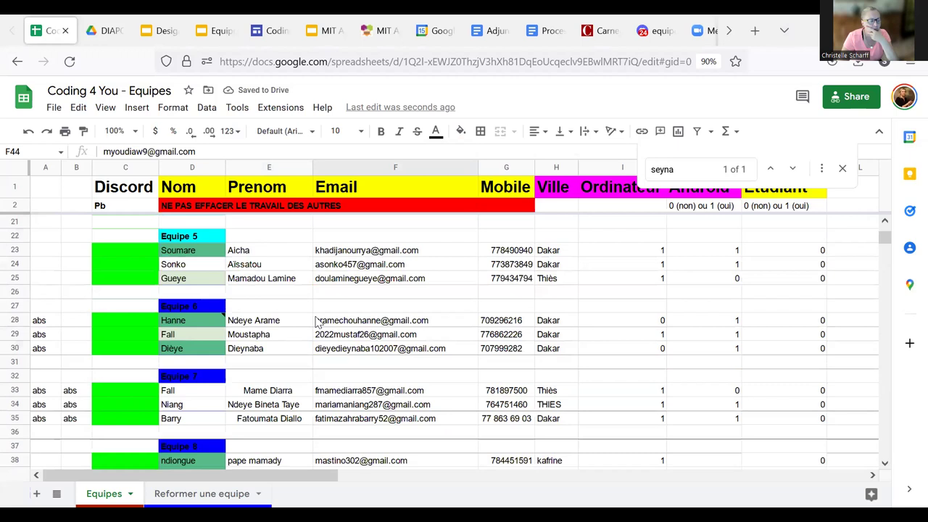
scroll(316, 323, up, 5)
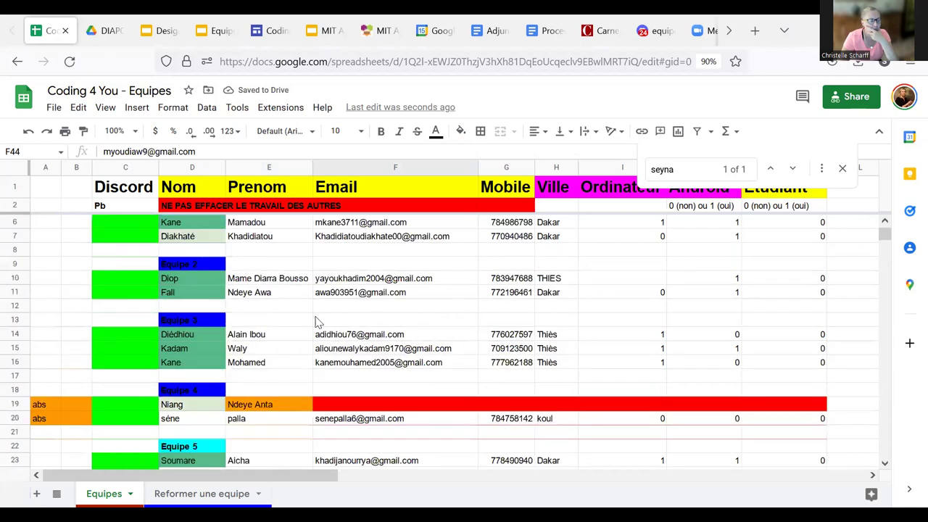
scroll(268, 369, down, 1)
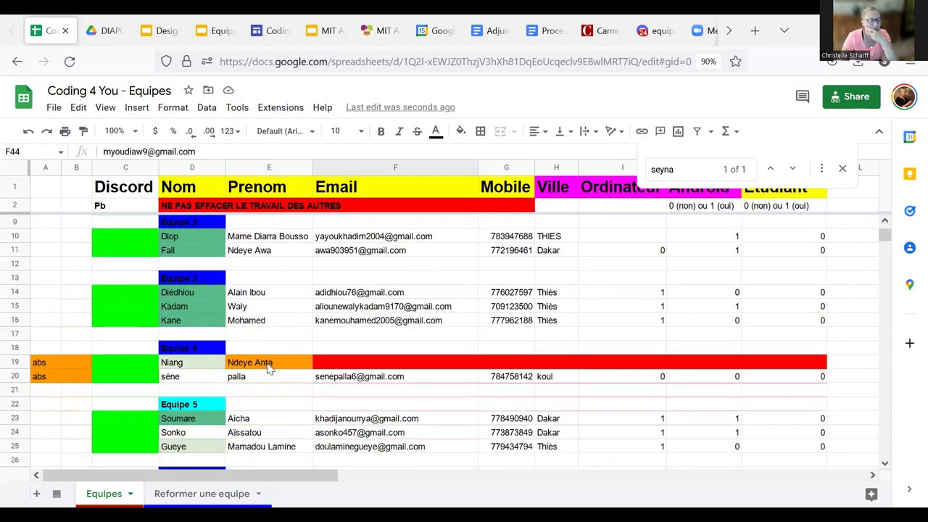
scroll(268, 368, down, 4)
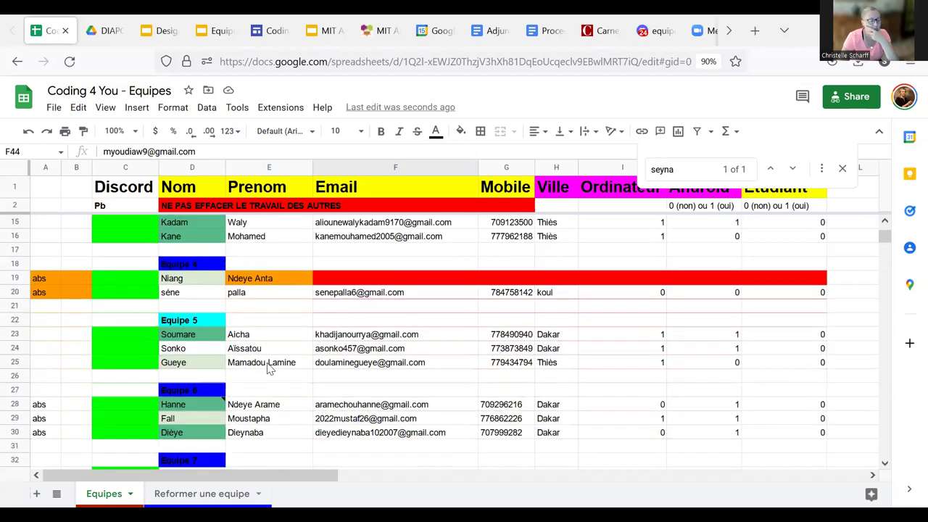
scroll(268, 368, down, 5)
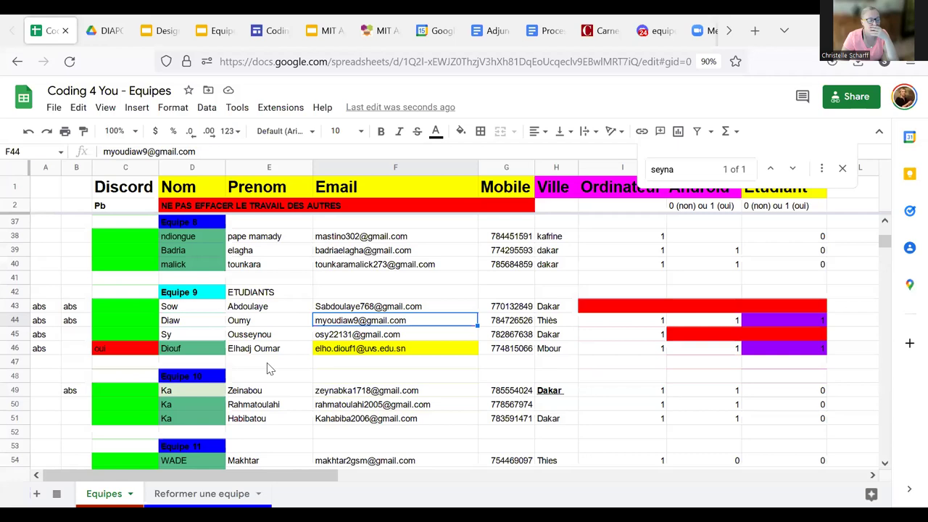
scroll(268, 368, down, 2)
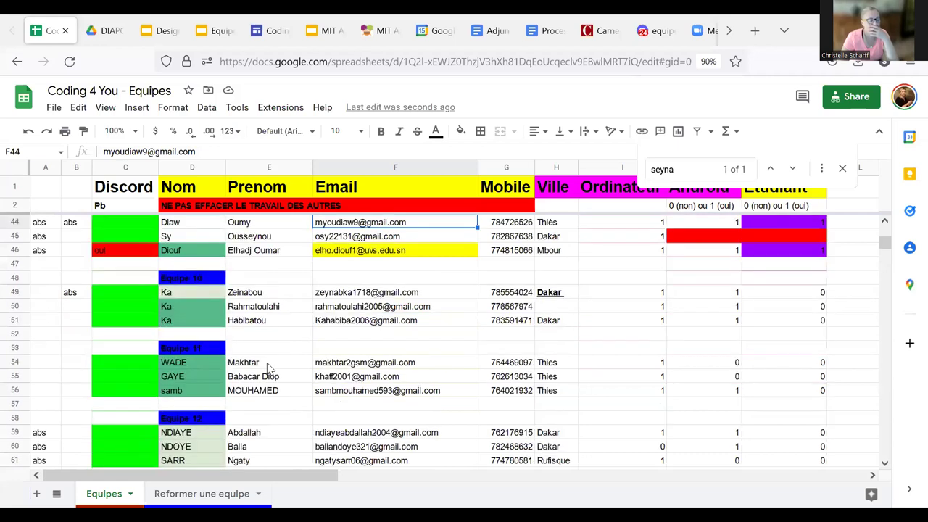
scroll(268, 368, down, 10)
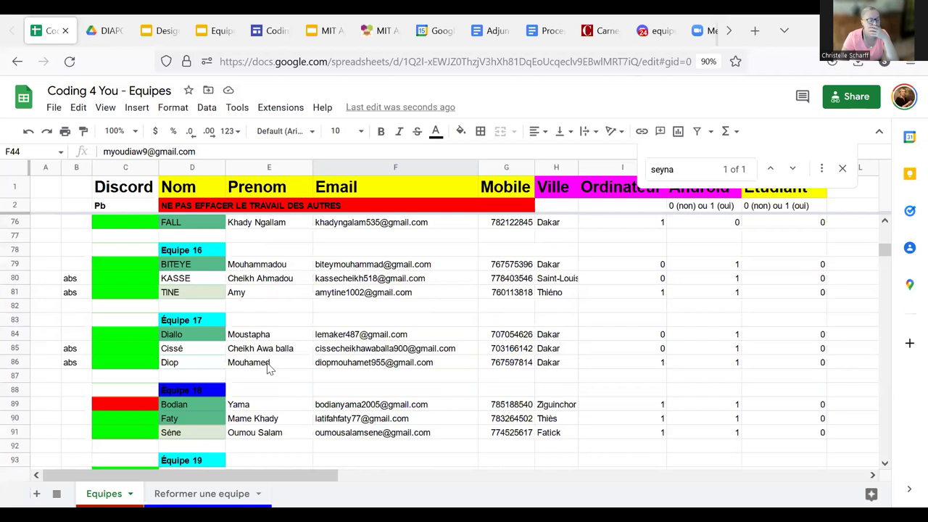
scroll(268, 369, down, 6)
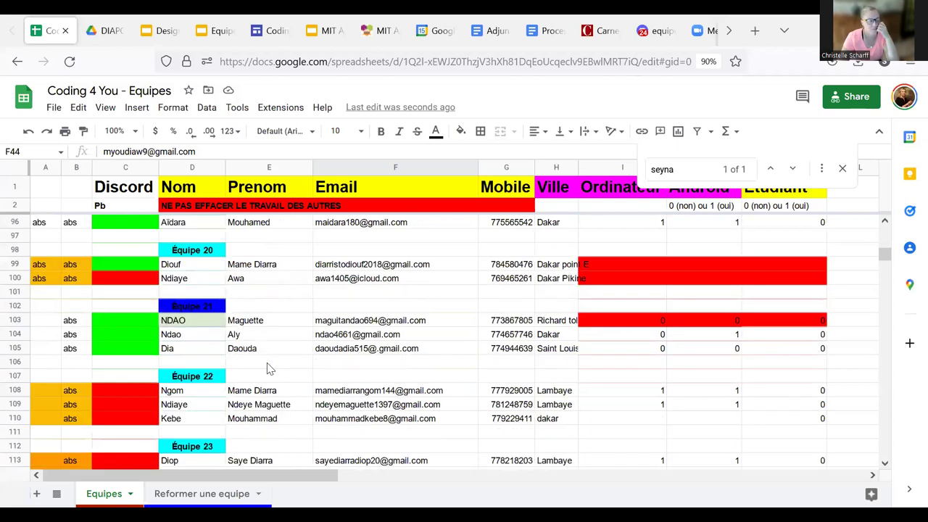
scroll(673, 349, down, 1)
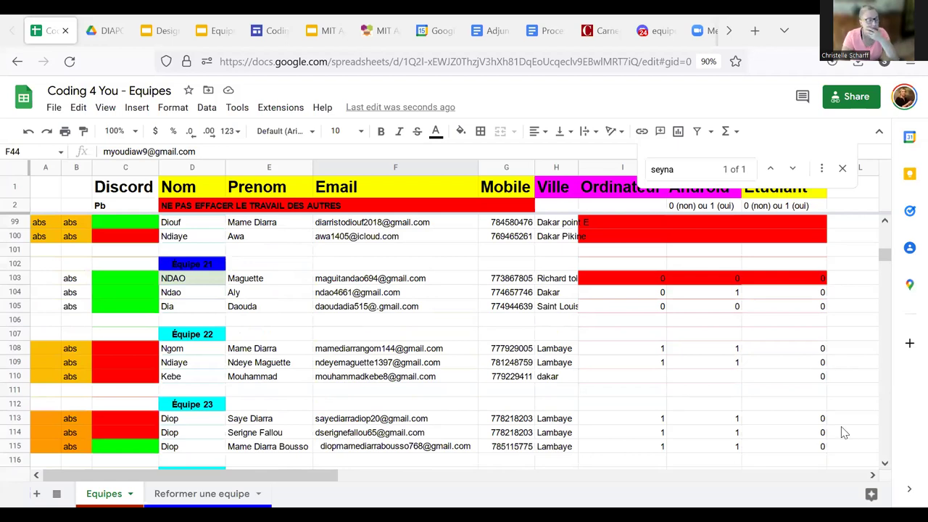
scroll(377, 288, up, 2)
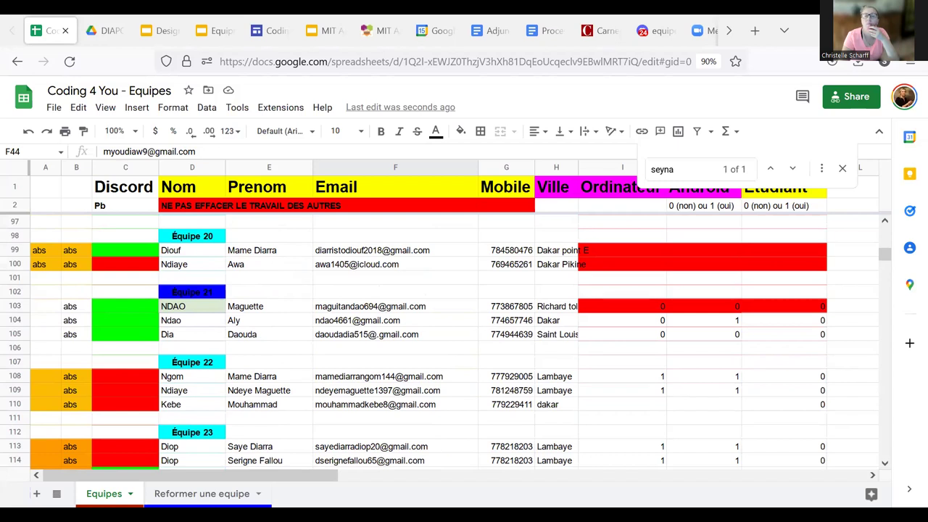
- Find a member of Equipe 28 by searching the sheet for the participant's first name
click(323, 267)
key(ctrl+f)
text(sey)
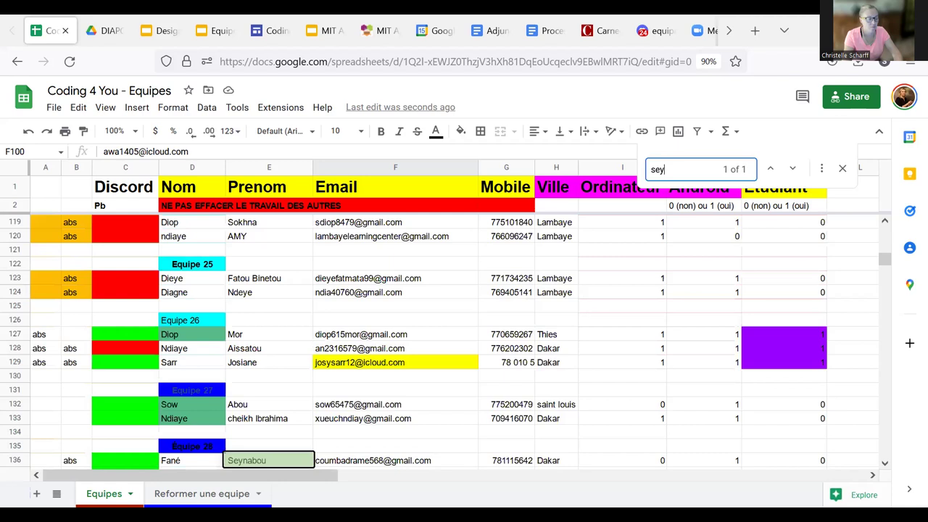
text(nab)
scroll(187, 454, down, 1)
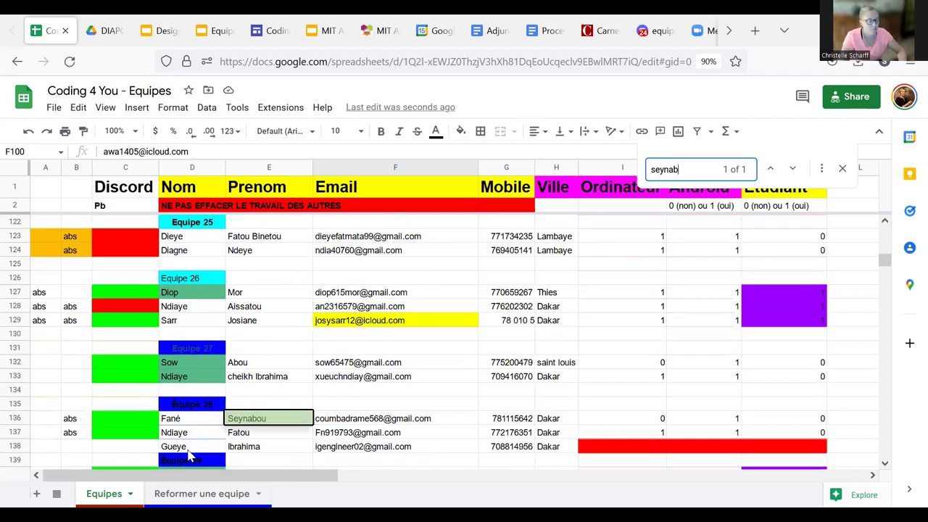
scroll(253, 424, down, 1)
- Copy the last and first name of the third member of Equipe 28, cells D138:E138
click(253, 421)
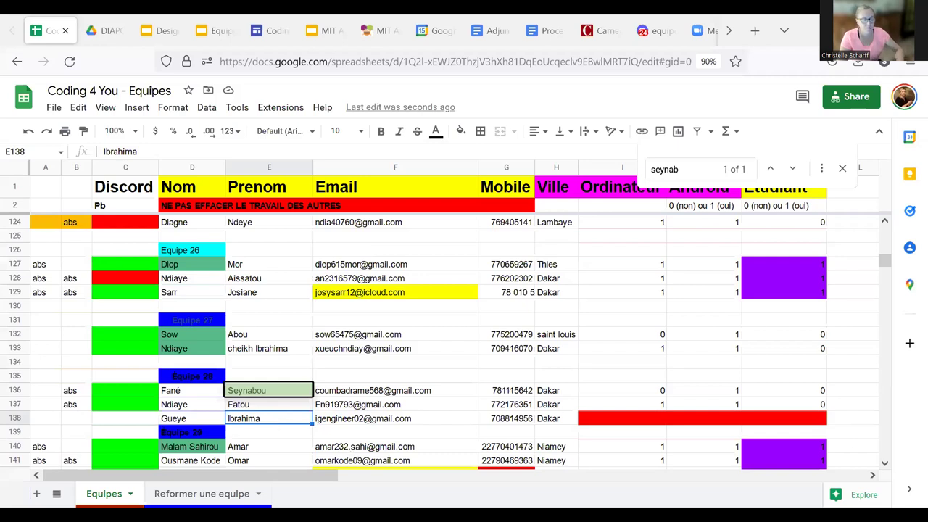
drag(174, 418, 268, 418)
key(ctrl+c)
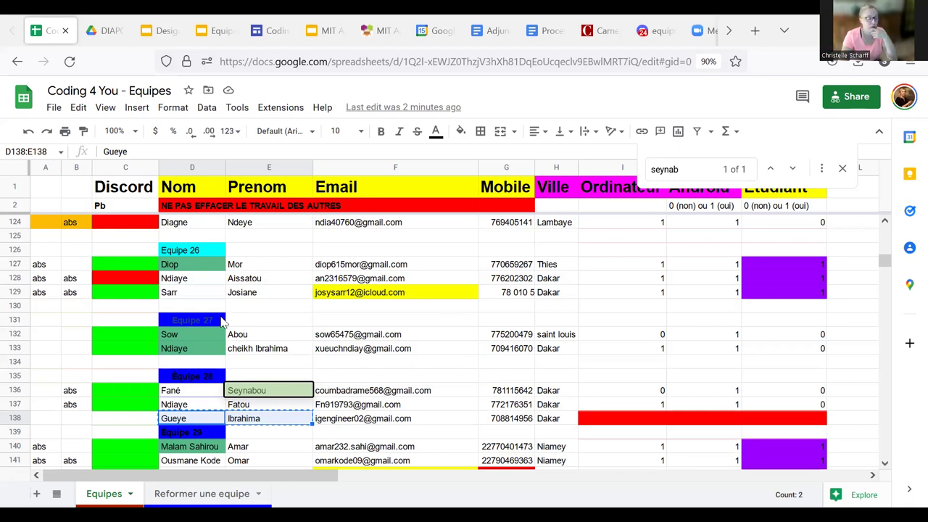
- Search the sheet for an Équipe 23 member's first name and select that participant's Discord cell, C114
click(234, 289)
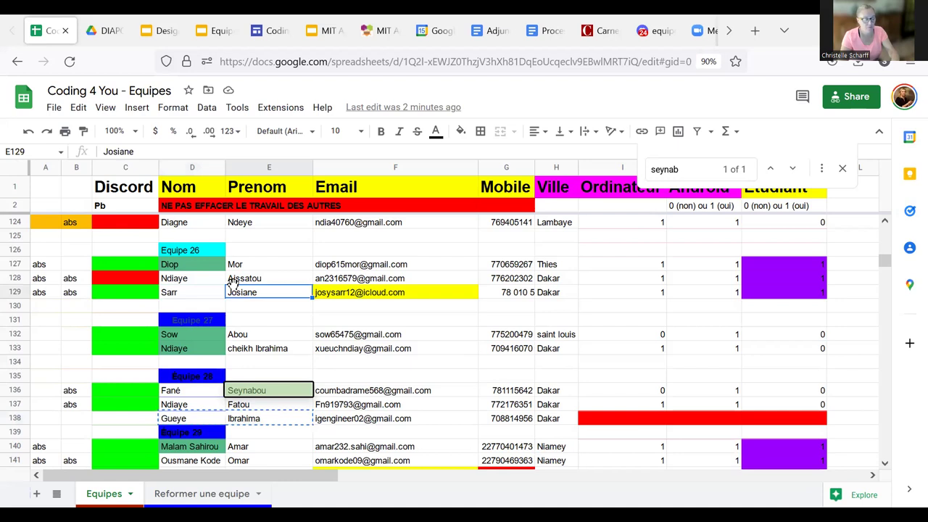
key(ctrl+f)
text(serign)
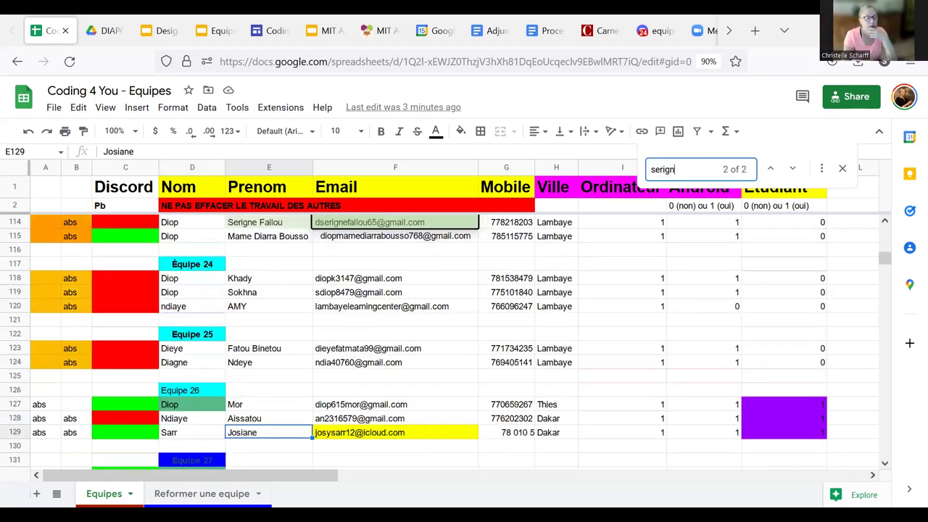
click(149, 240)
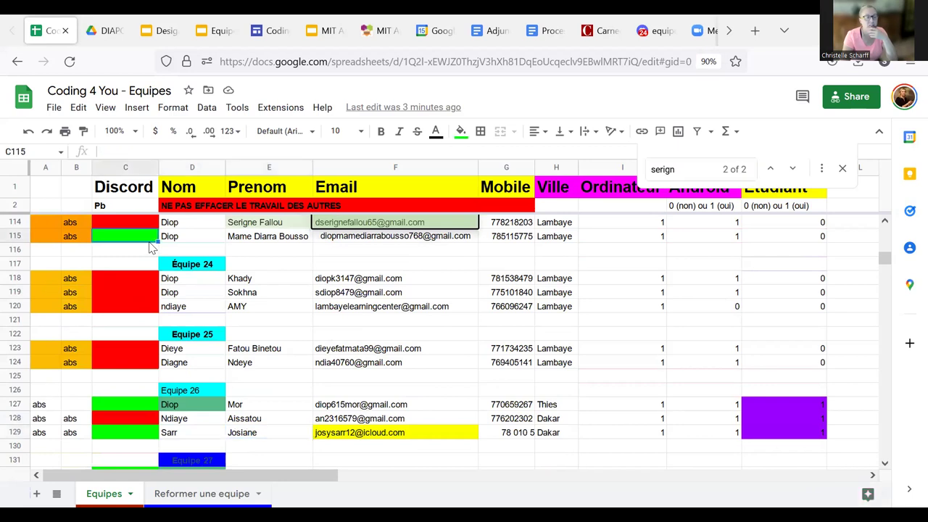
key(Up)
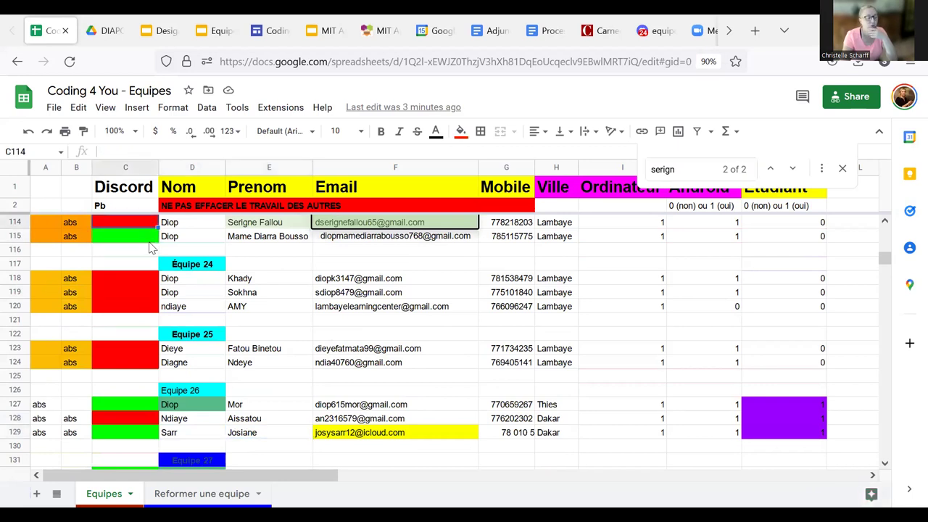
scroll(150, 248, up, 2)
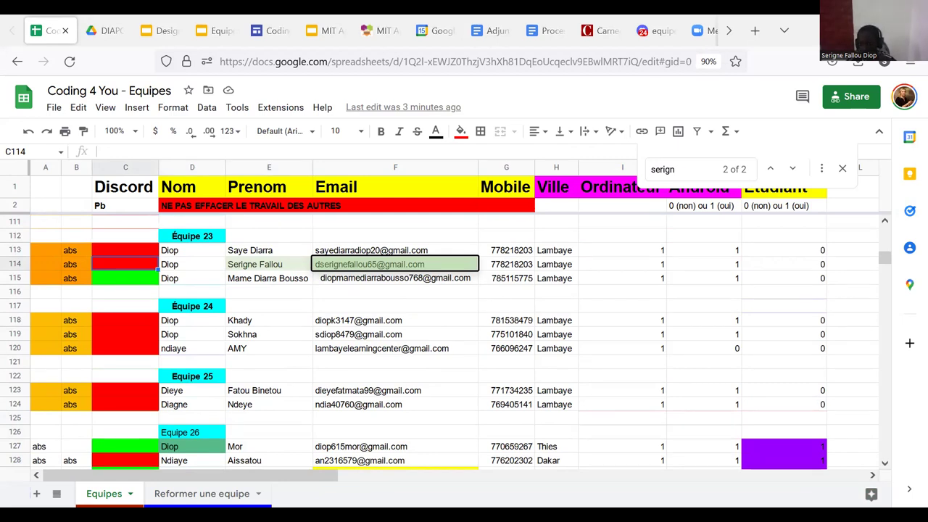
key(alt+/)
key(Escape)
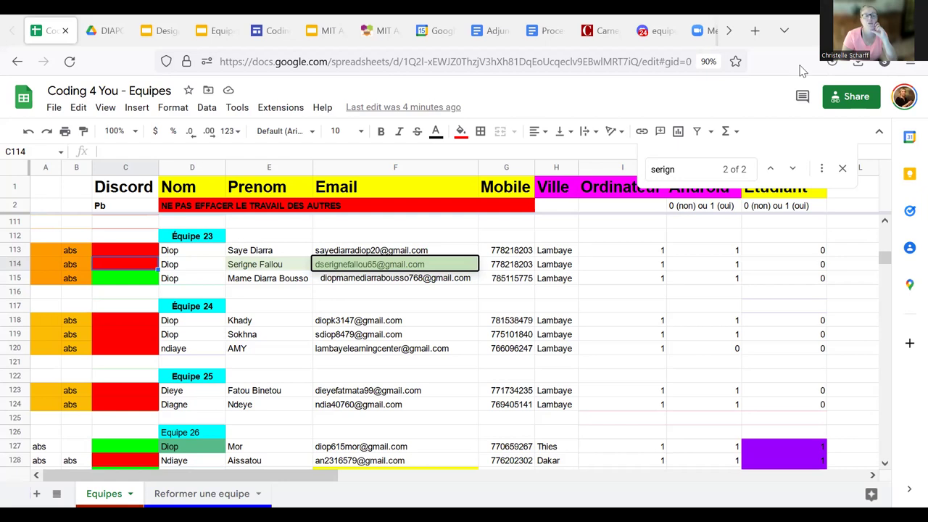
key(F5)
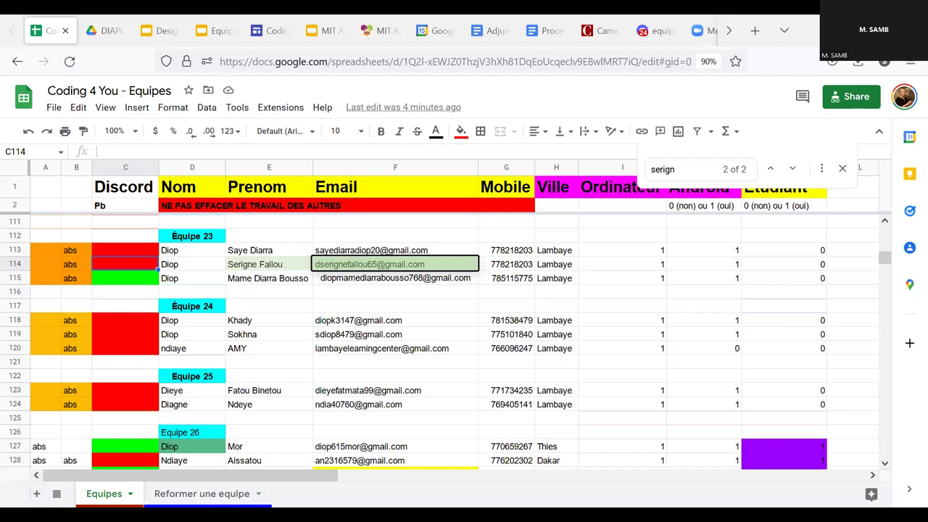
- Search the sheet for a participant's last name and show all members of Equipe 11, selecting cell C52
click(209, 377)
click(290, 364)
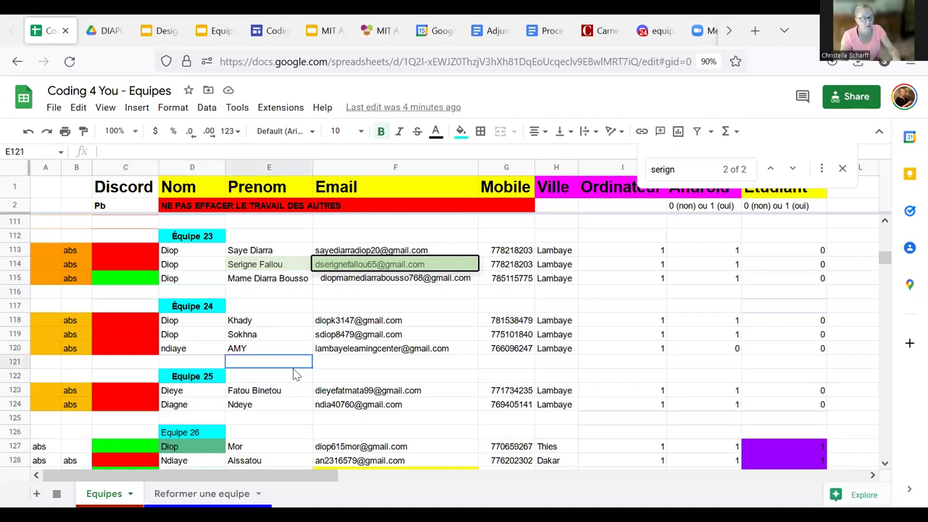
key(ctrl+f)
text(samb)
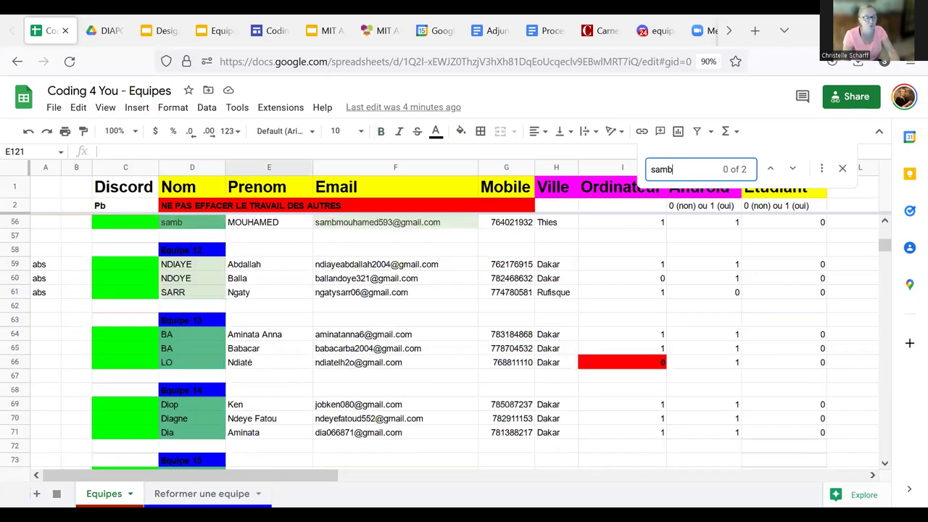
key(Return)
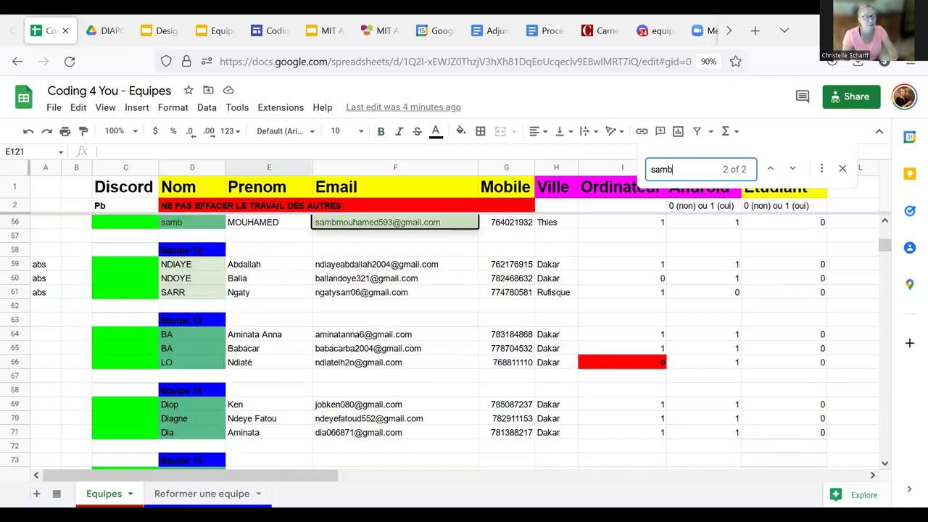
click(130, 312)
key(Up)
key(Up)
key(Up)
key(Up)
key(Up)
key(Up)
key(Up)
key(Up)
key(Up)
key(Up)
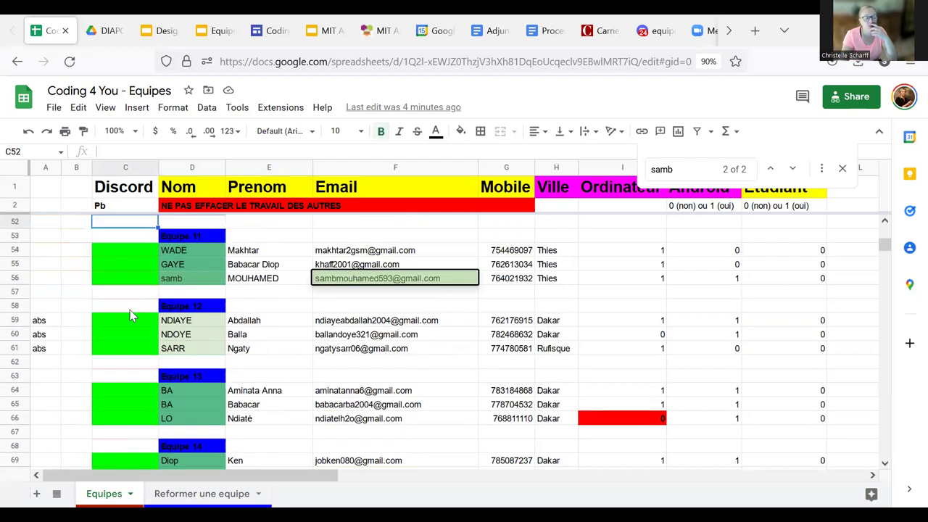
key(alt+shift+5)
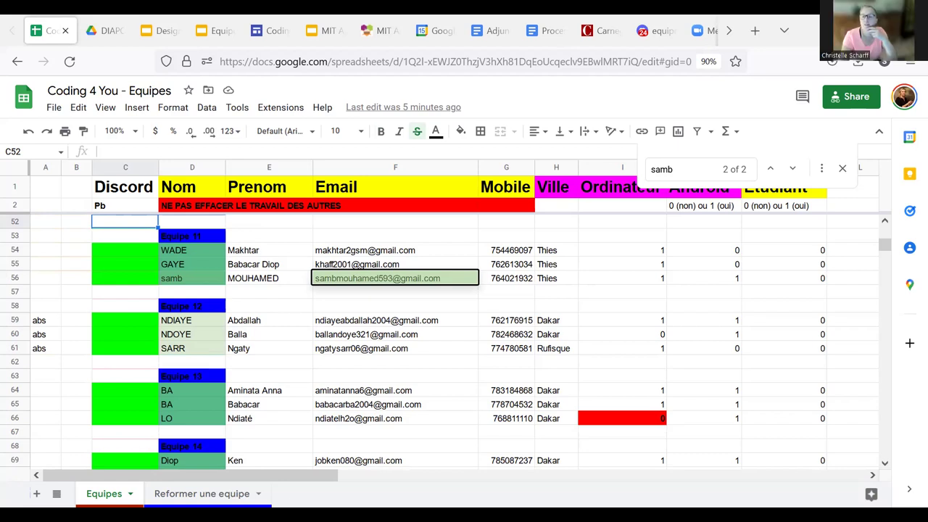
- Search the sheet for an Equipe 9 member's first name and show the whole team
click(438, 352)
key(ctrl+f)
text(oumy)
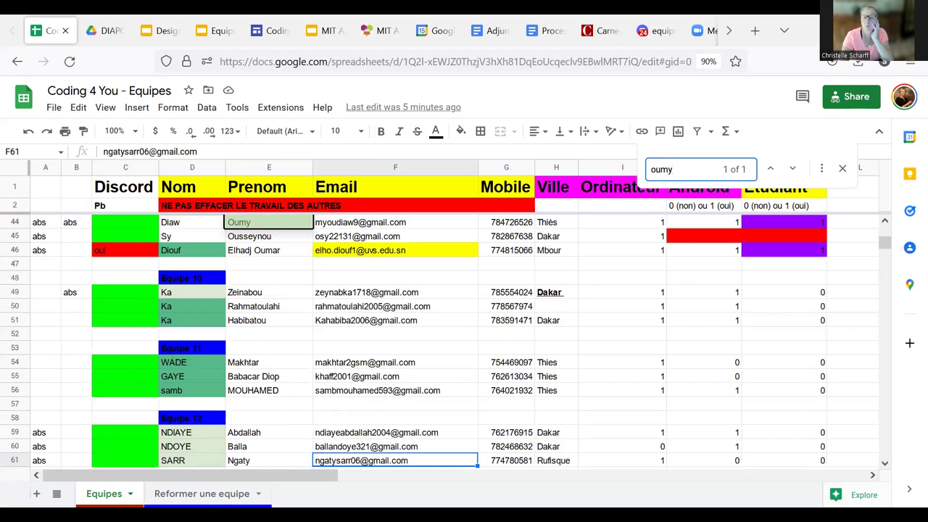
scroll(193, 412, up, 1)
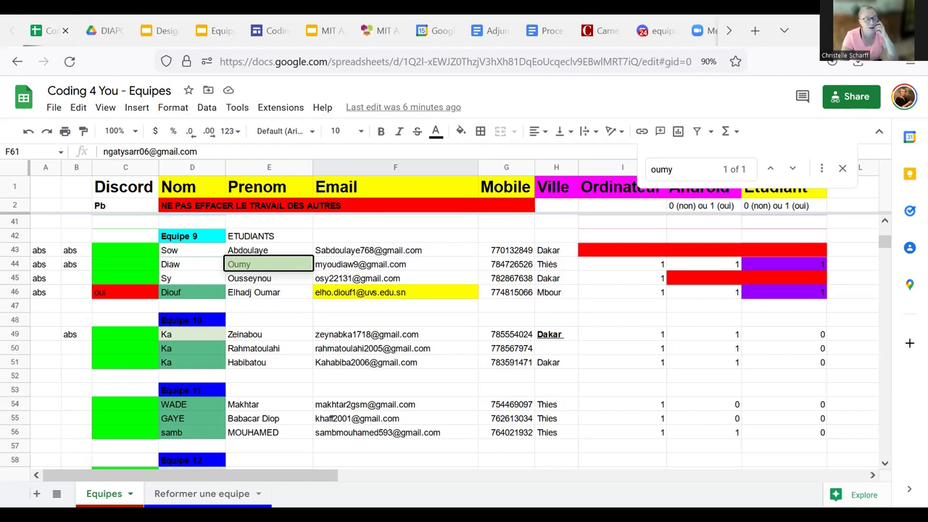
- Find a member of Equipe 28 by searching the sheet for the participant's last name
click(362, 336)
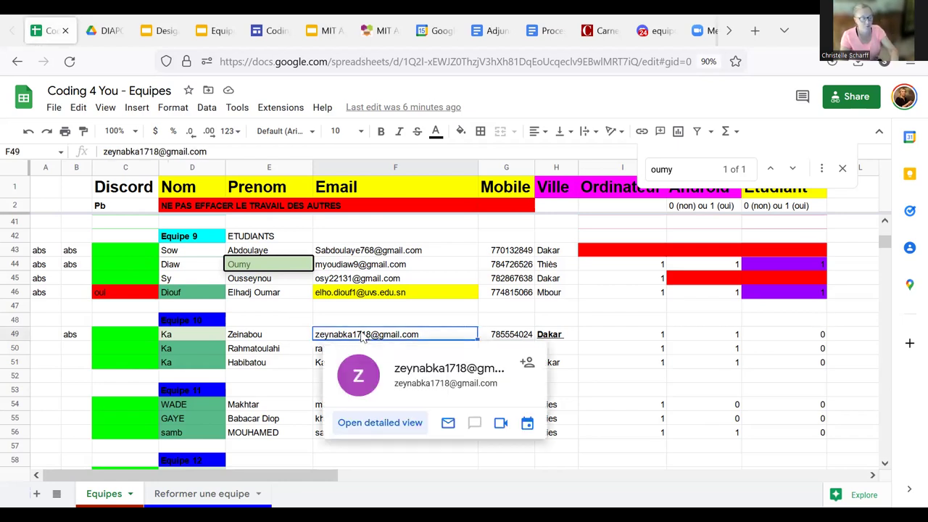
key(ctrl+f)
text(fane)
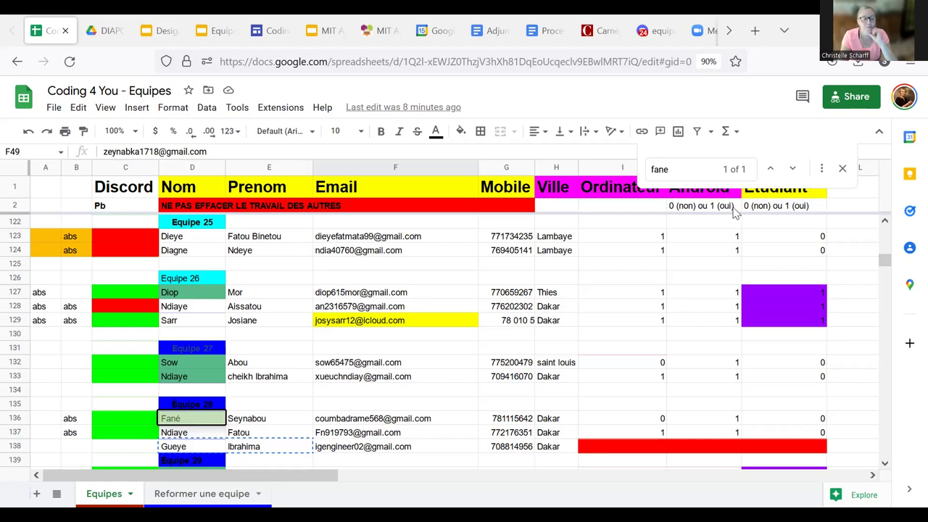
- Switch to the Equipe 27 - Document de travail presentation and show the Idee slide
key(ctrl+4)
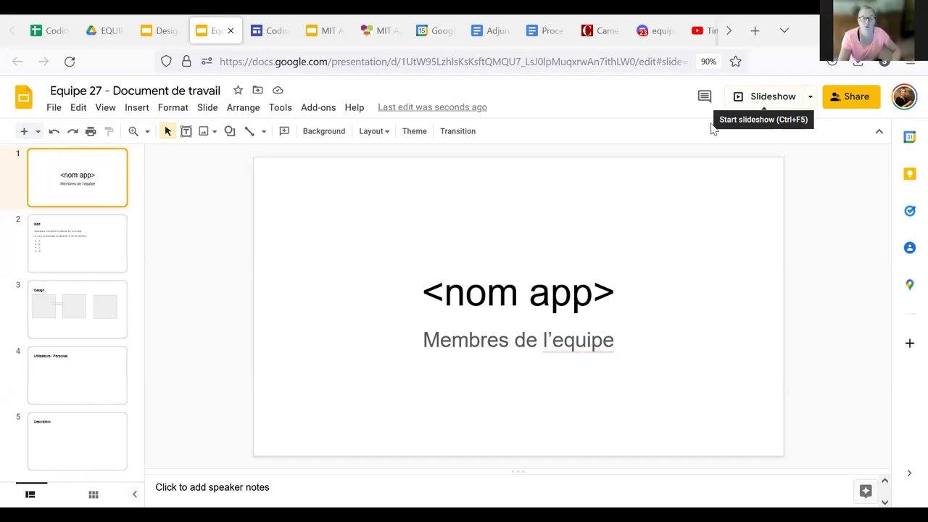
click(92, 249)
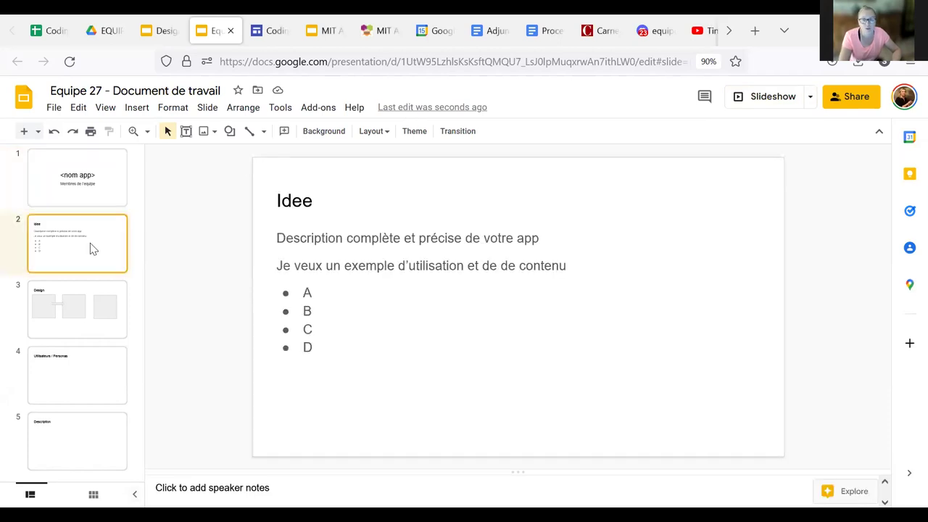